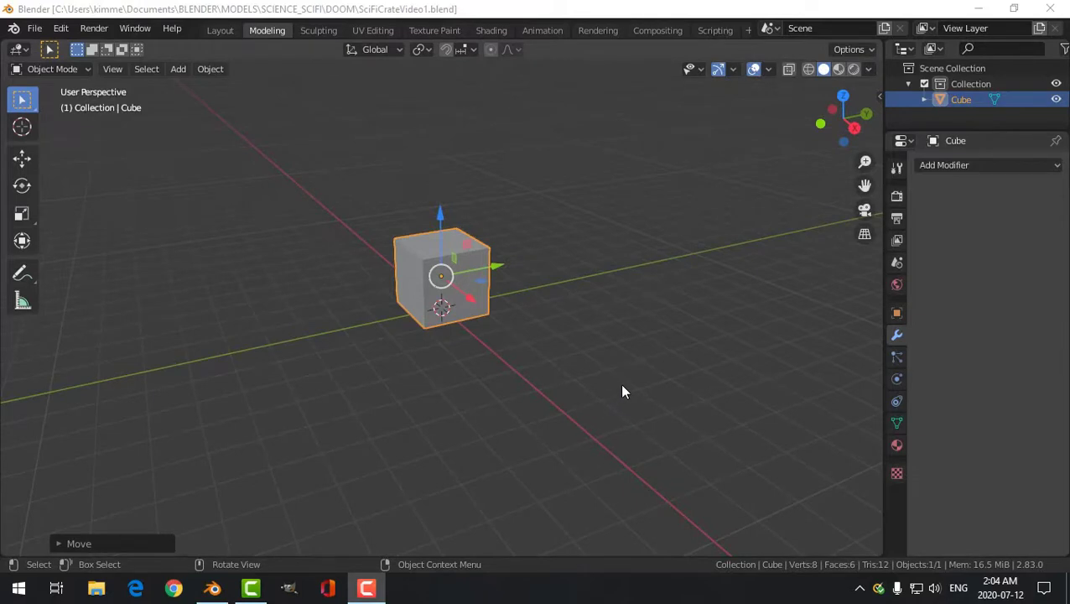
Step: Set the render engine to Cycles and the render device to GPU Compute
middle_click_drag(622, 390, 684, 396)
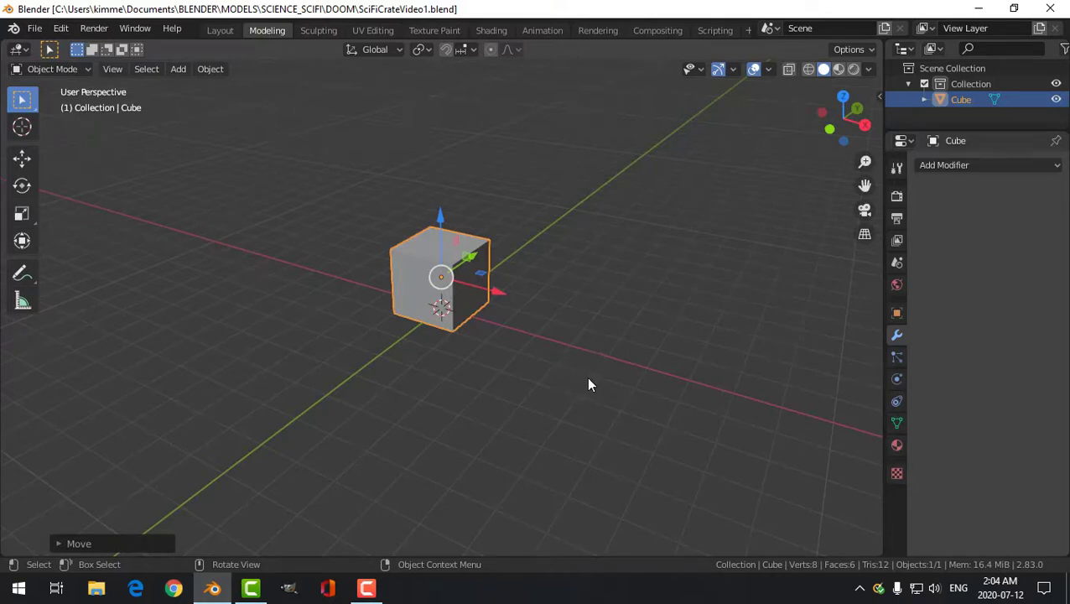
middle_click_drag(585, 374, 552, 377)
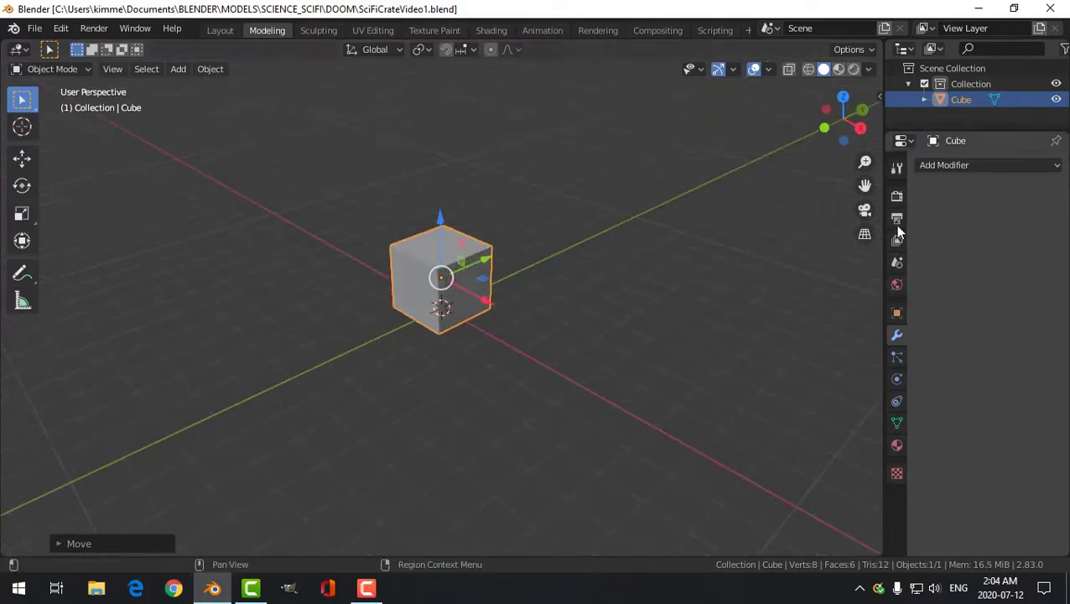
left_click(897, 197)
left_click(1018, 164)
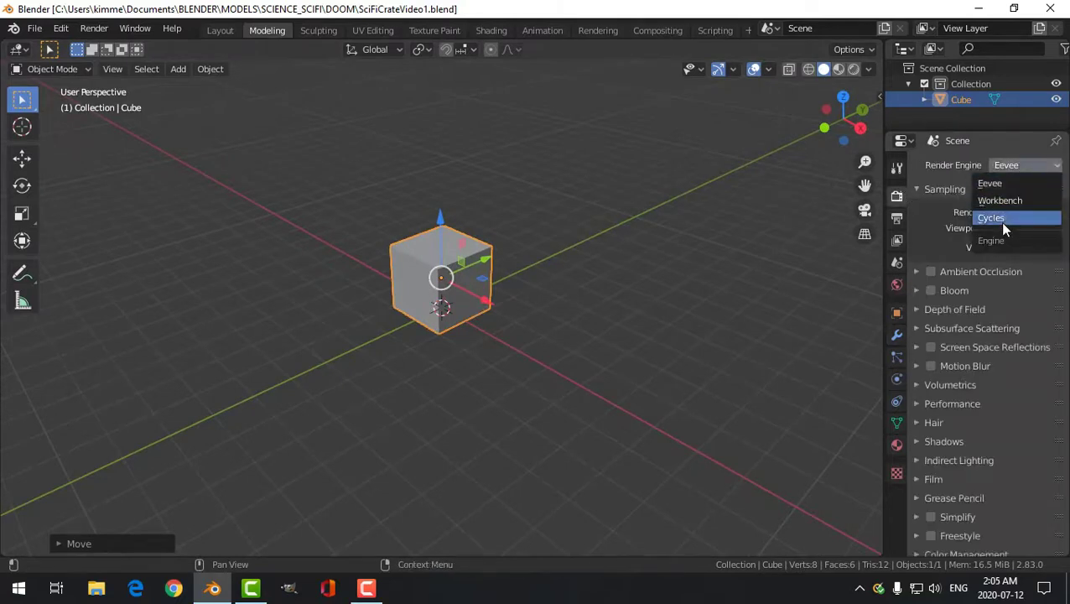
left_click(1000, 221)
left_click(1018, 204)
left_click(1006, 241)
mouse_move(858, 269)
middle_mouse_down()
mouse_move(639, 333)
mouse_move(685, 305)
mouse_move(699, 339)
mouse_move(607, 328)
middle_mouse_up()
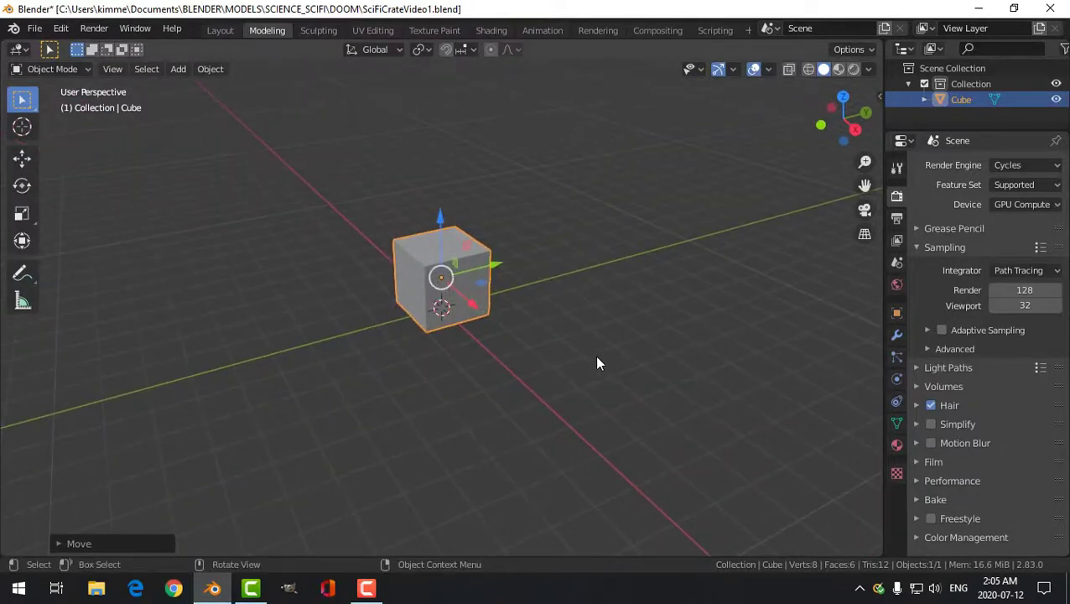
Step: Turn on the Screencast Keys display for the viewport
middle_click_drag(602, 363, 651, 342)
key("n")
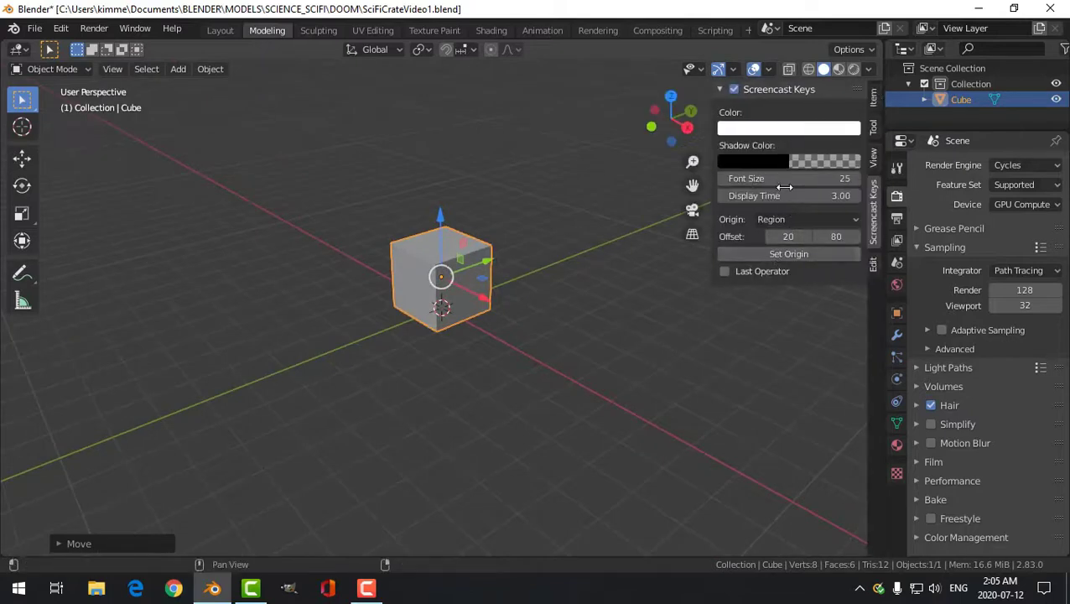
key("n")
Step: Bevel all edges of the cube in Edit Mode with one segment and a width of about 0.19 m
middle_click_drag(640, 322, 587, 341)
scroll(622, 347, "up", 2)
key("Tab")
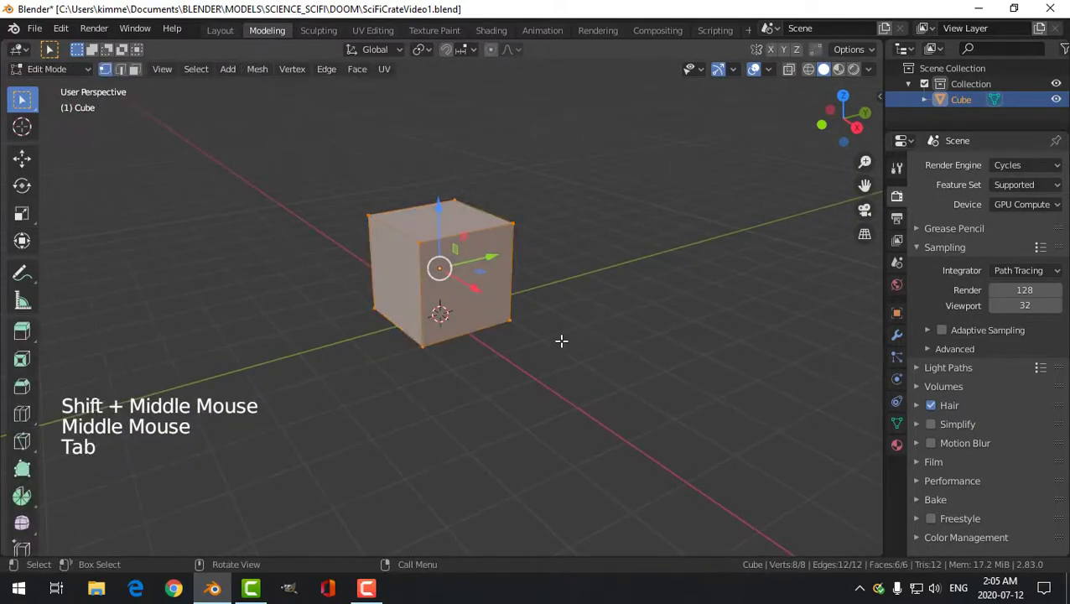
left_click(120, 69)
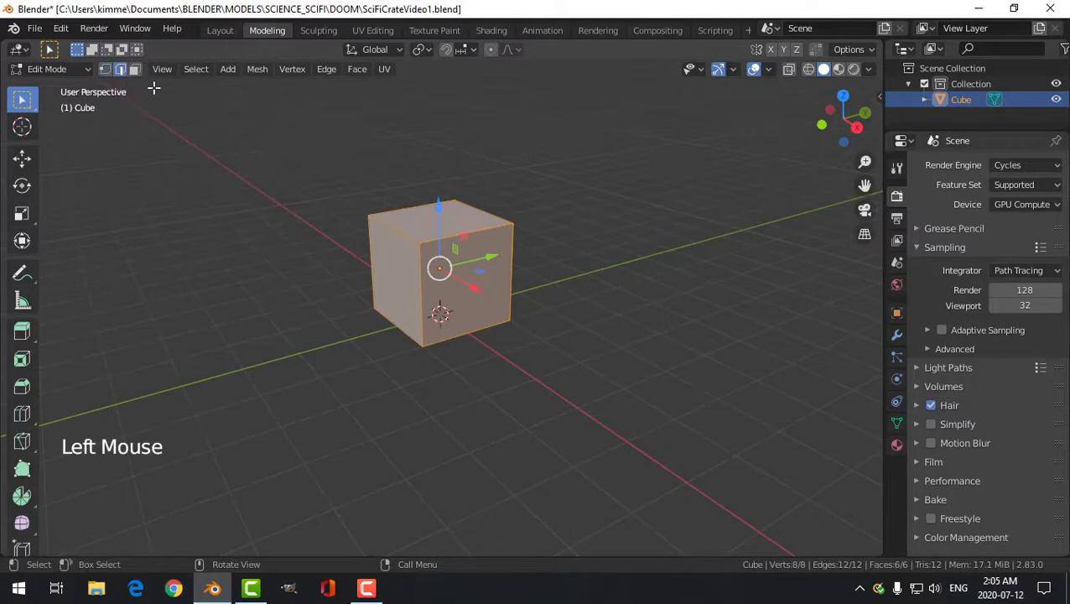
scroll(457, 269, "up", 2)
middle_click_drag(457, 269, 449, 286)
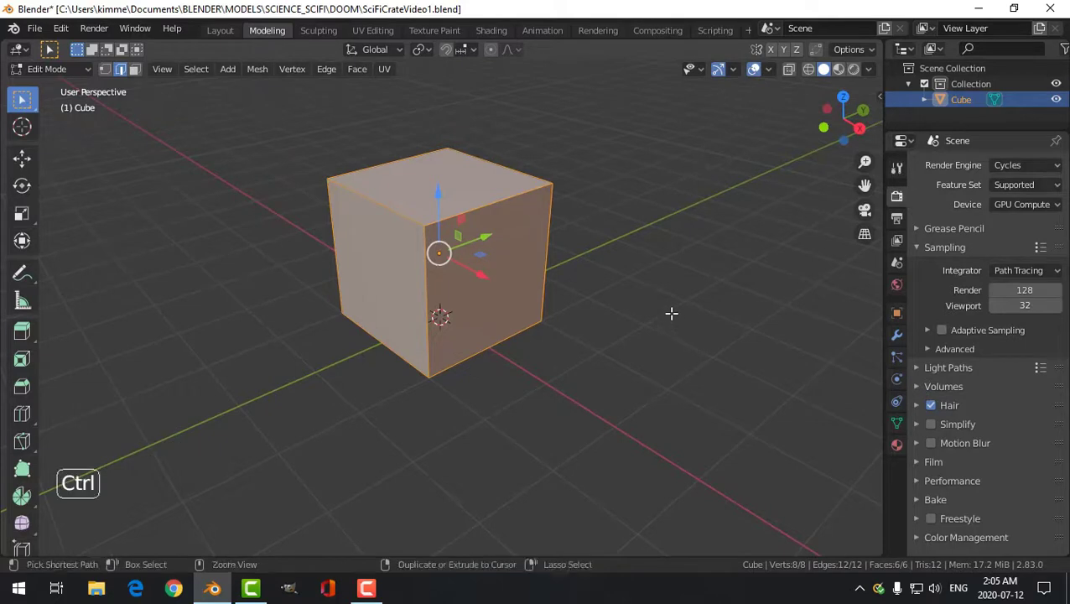
key("ctrl+b")
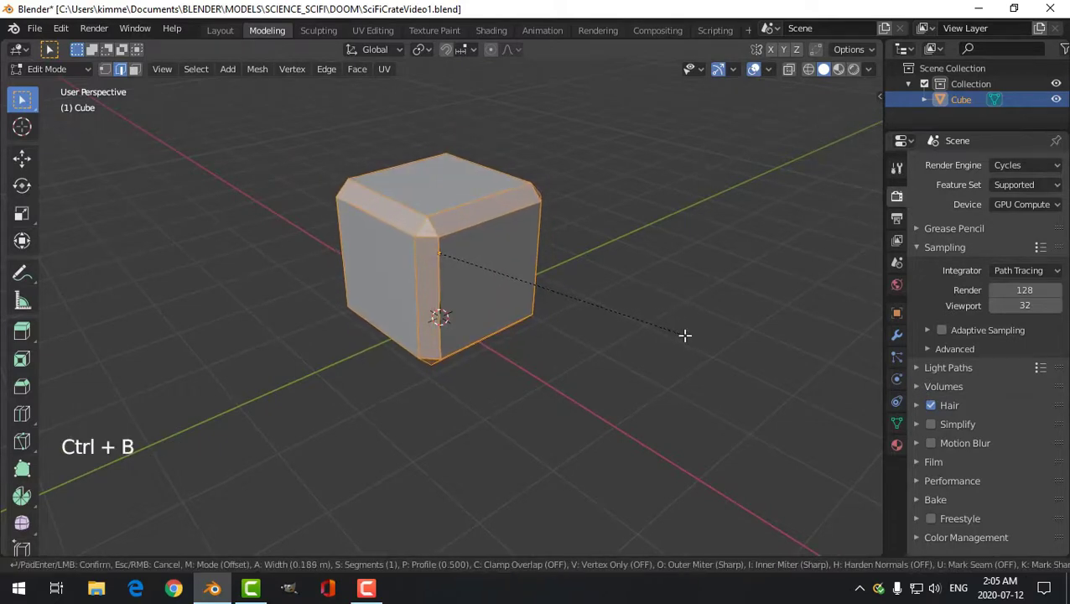
left_click(685, 335)
middle_click_drag(625, 330, 688, 330)
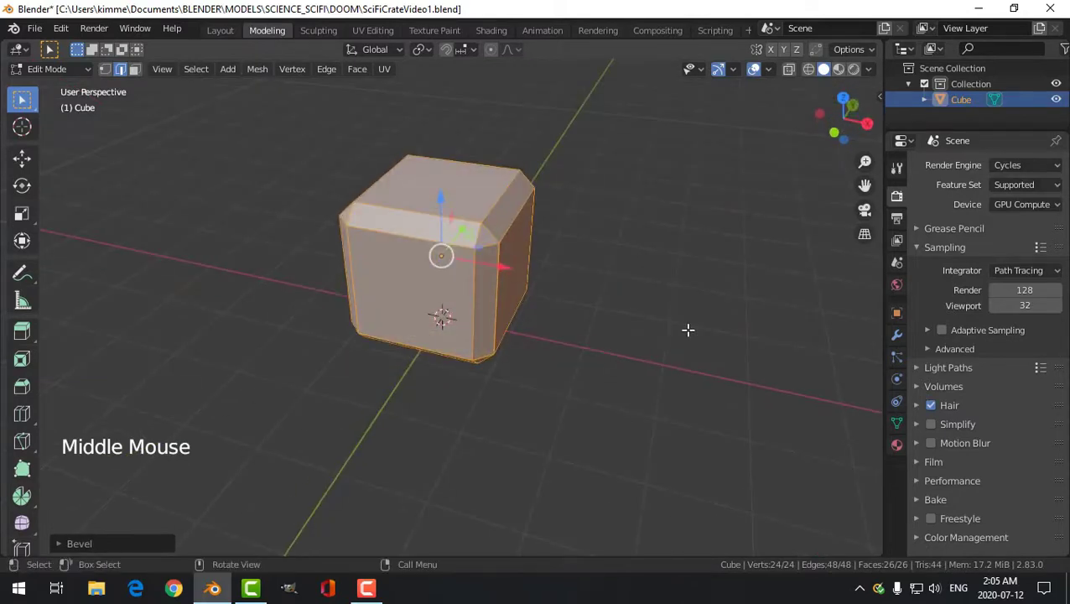
key("alt+a")
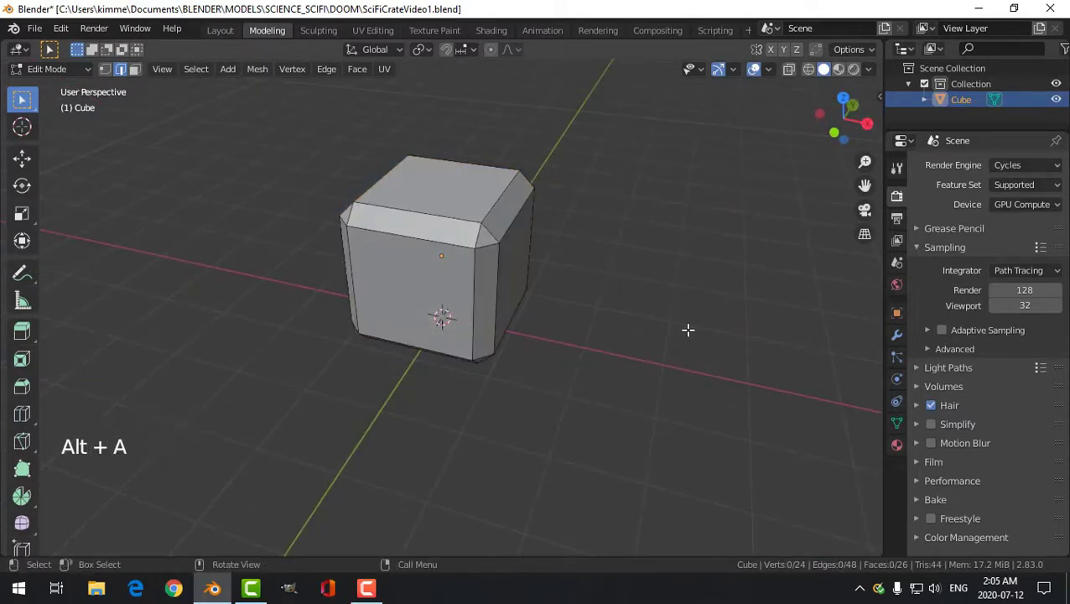
scroll(649, 330, "down", 2)
middle_click_drag(648, 331, 626, 322)
key("Tab")
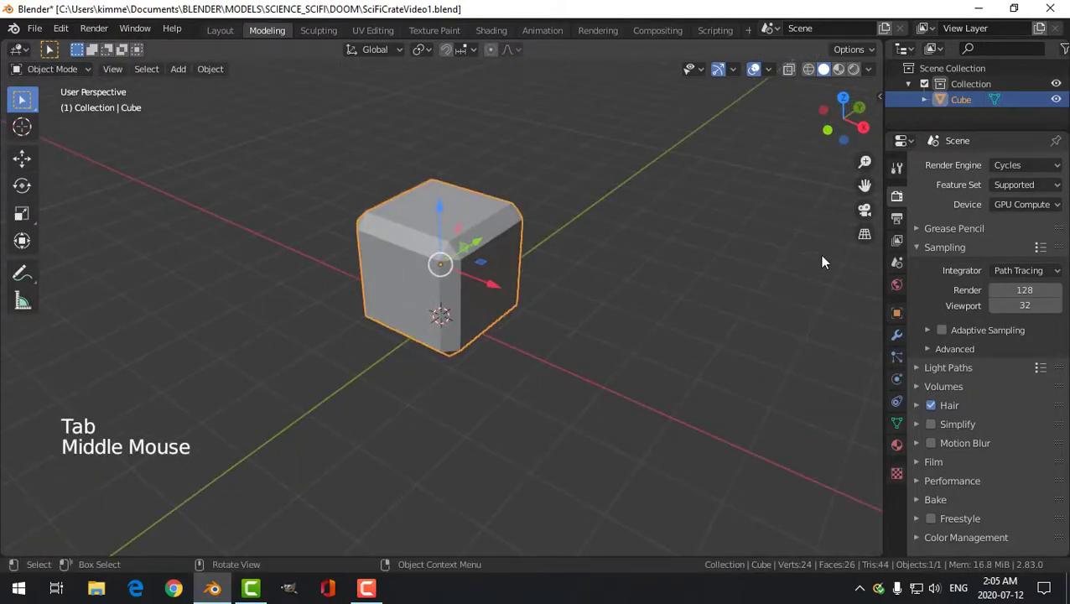
Step: Add a Bevel modifier to the cube with 5 segments and a 0.02 m offset
left_click(896, 335)
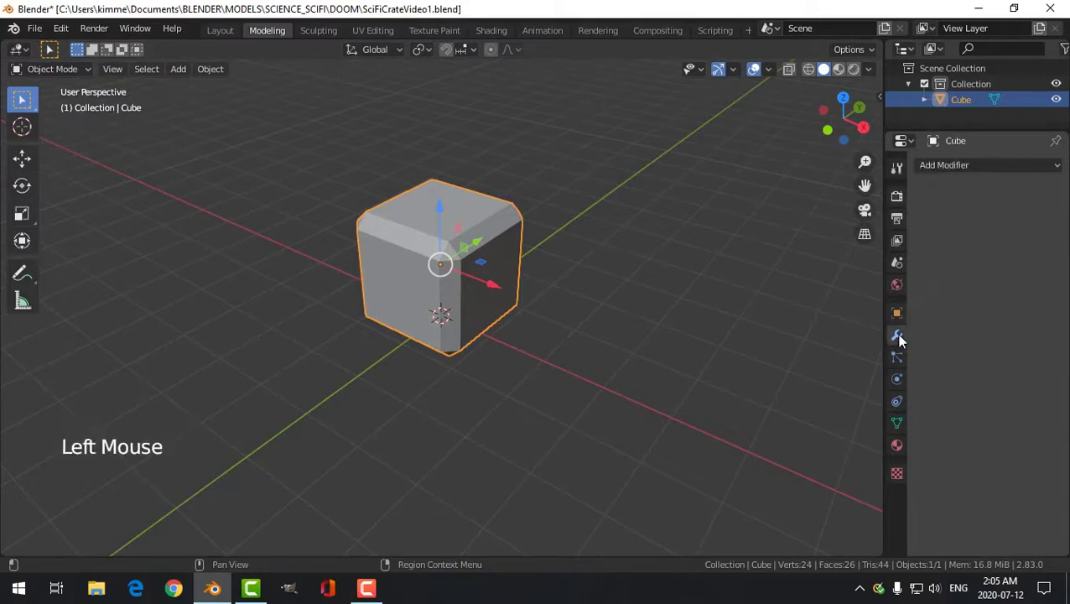
left_click(938, 163)
left_click(772, 215)
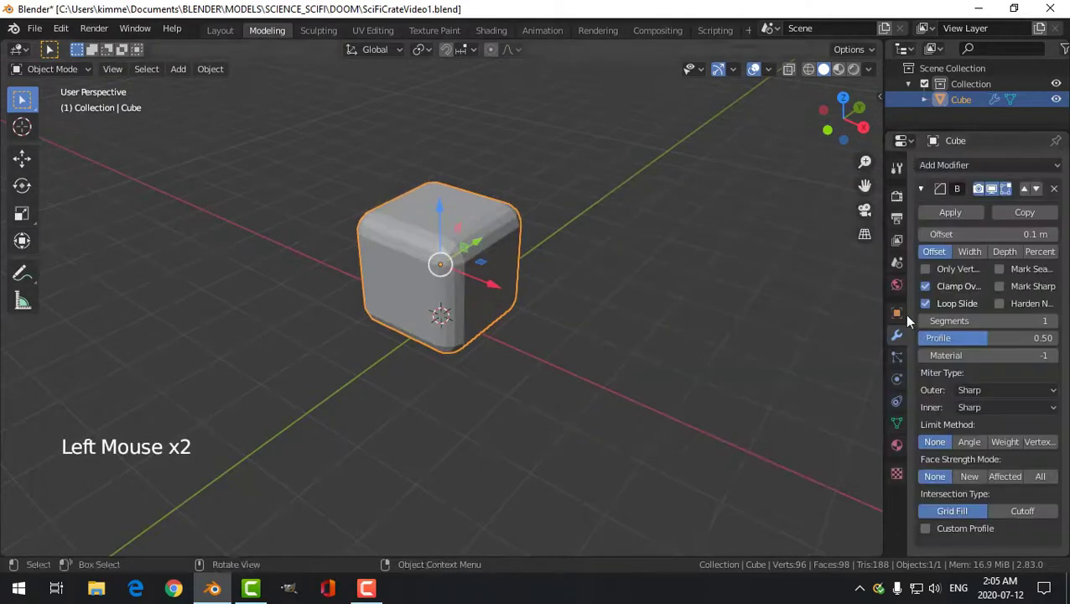
left_click(975, 320)
key("Return")
left_click(993, 234)
type("0.02")
key("Return")
scroll(574, 350, "up", 3)
middle_click_drag(568, 350, 578, 310)
scroll(645, 284, "down", 2)
middle_click_drag(578, 310, 525, 191)
middle_click_drag(471, 330, 594, 332)
Step: Separate the cube's top face and its surrounding bevel faces into a new object
key("Tab")
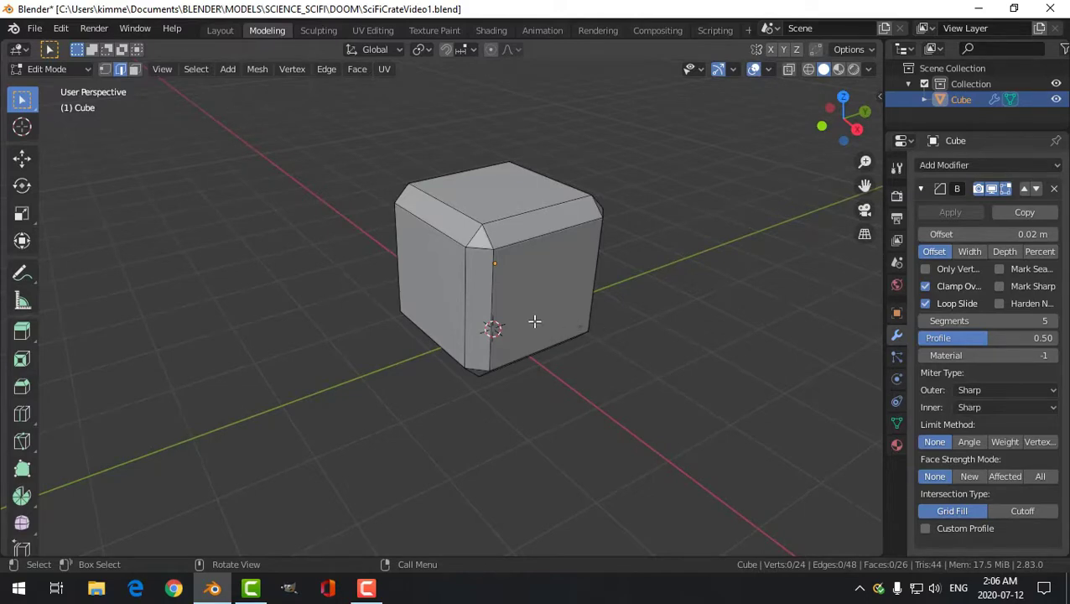
middle_click_drag(534, 321, 584, 320)
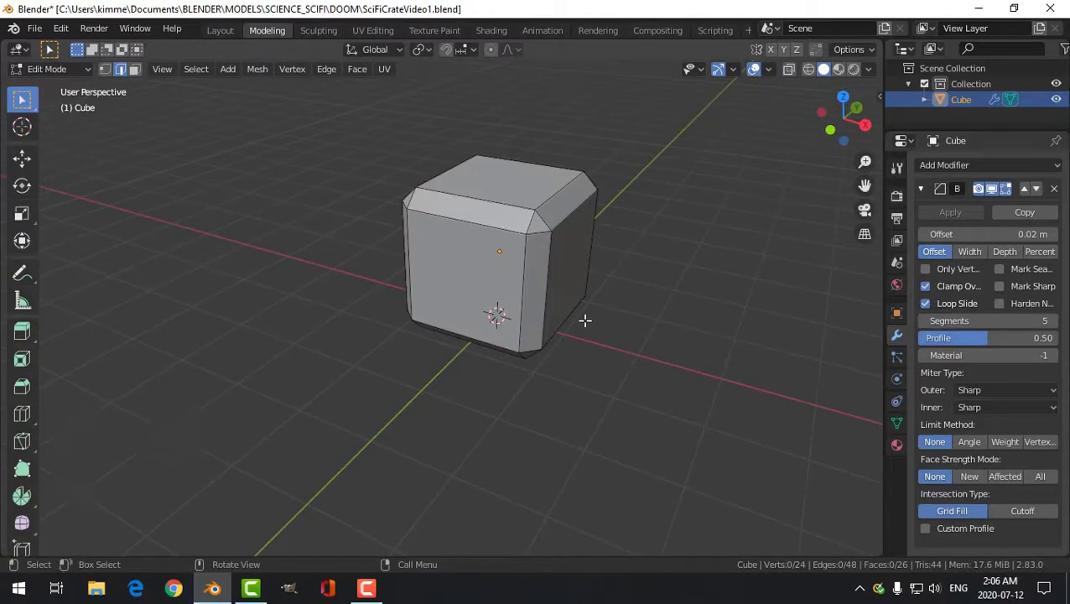
key("3")
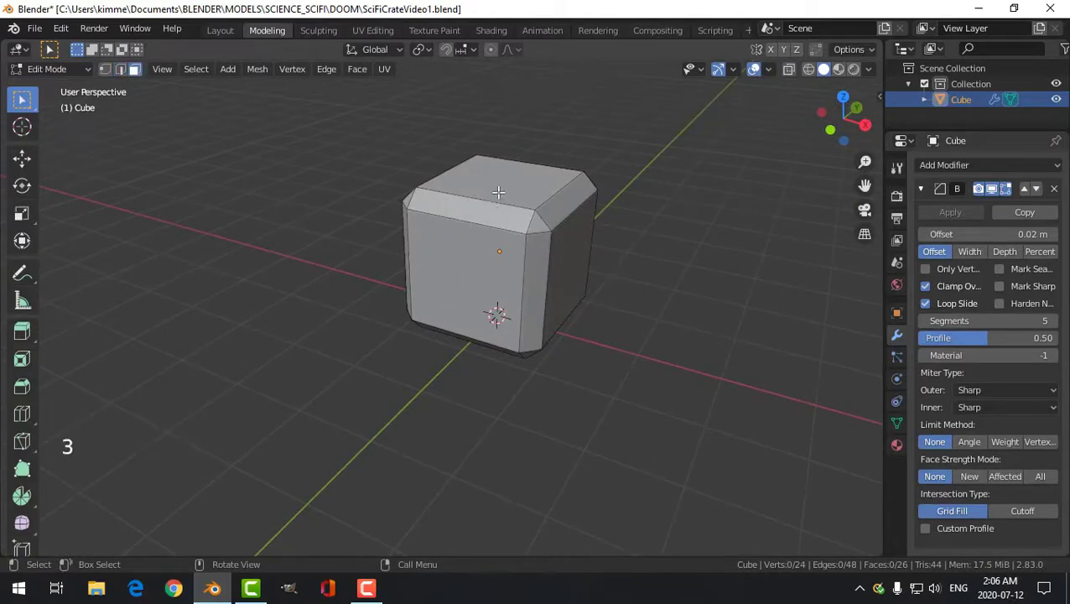
left_click(498, 184)
middle_click_drag(597, 234, 378, 206)
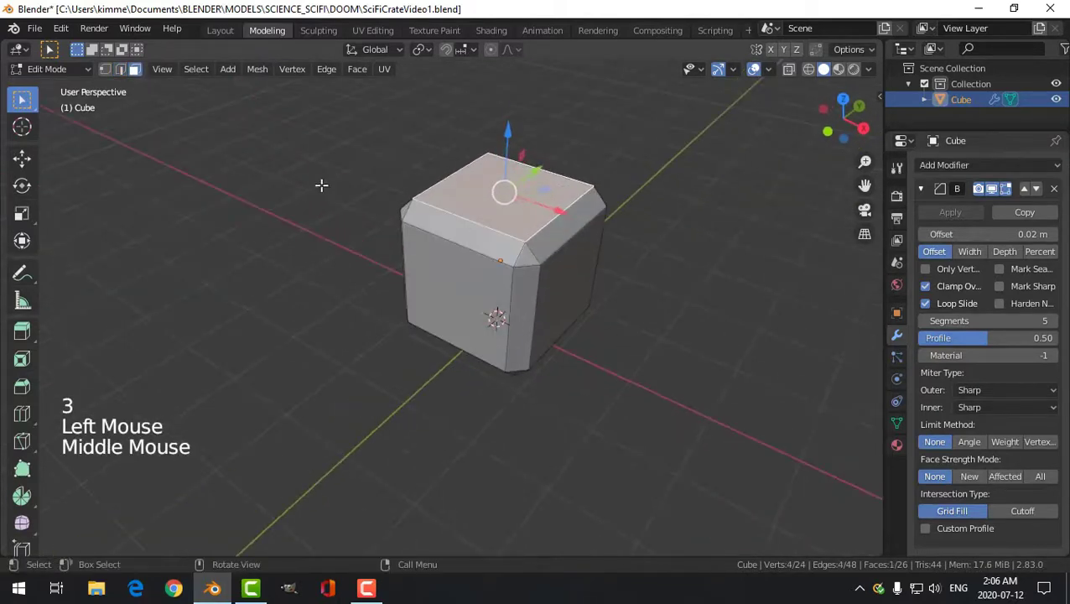
middle_click_drag(587, 242, 597, 225)
scroll(612, 223, "up", 2)
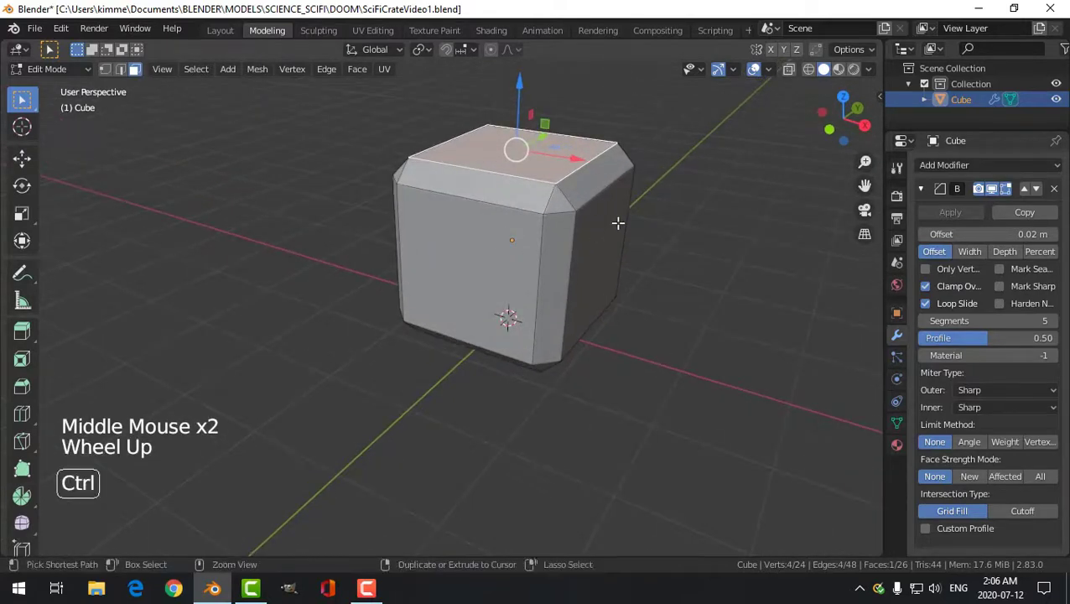
key("ctrl+KP_Add")
mouse_move(590, 222)
middle_mouse_down()
mouse_move(520, 247)
mouse_move(490, 243)
mouse_move(468, 205)
mouse_move(554, 237)
mouse_move(654, 219)
mouse_move(555, 261)
mouse_move(511, 264)
mouse_move(606, 232)
middle_mouse_up()
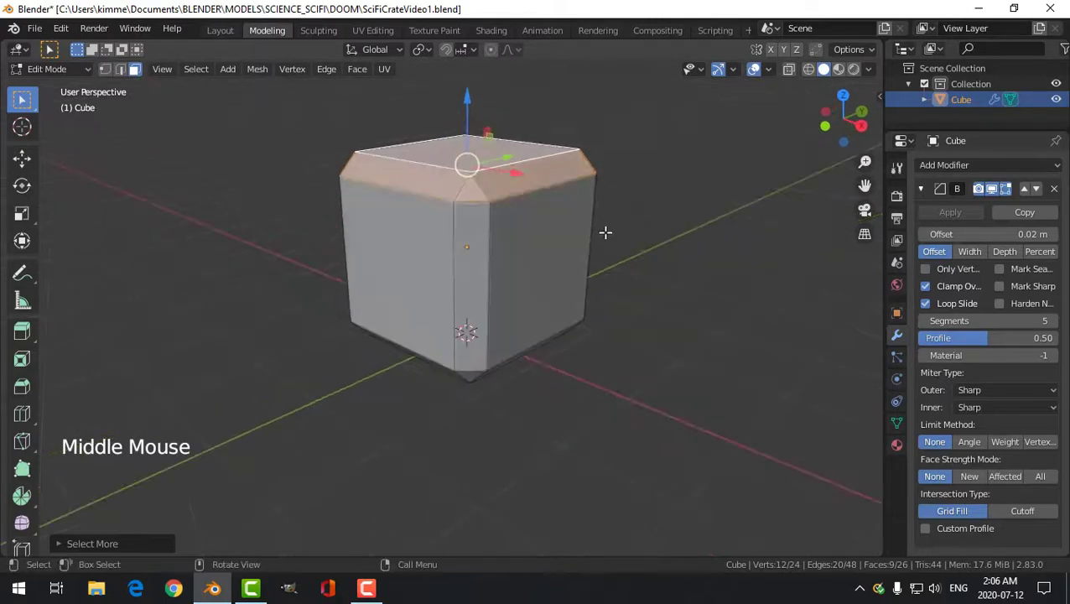
key("p")
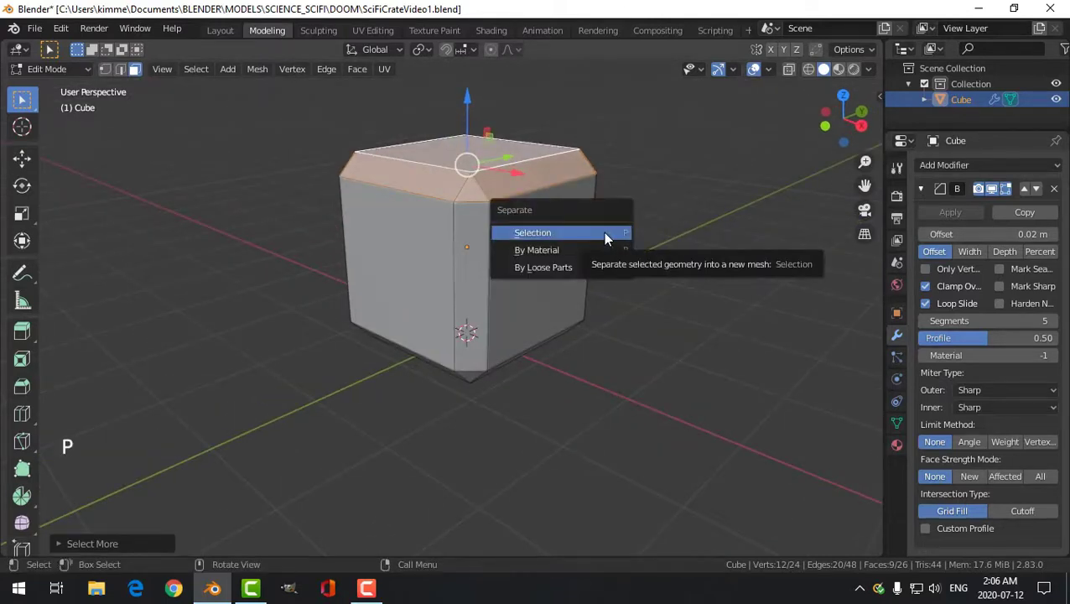
left_click(603, 233)
middle_click_drag(510, 274, 499, 166)
key("Tab")
Step: Raise the separated top piece along Z to leave a gap above the crate body
left_click(501, 165)
middle_click_drag(568, 254, 519, 203)
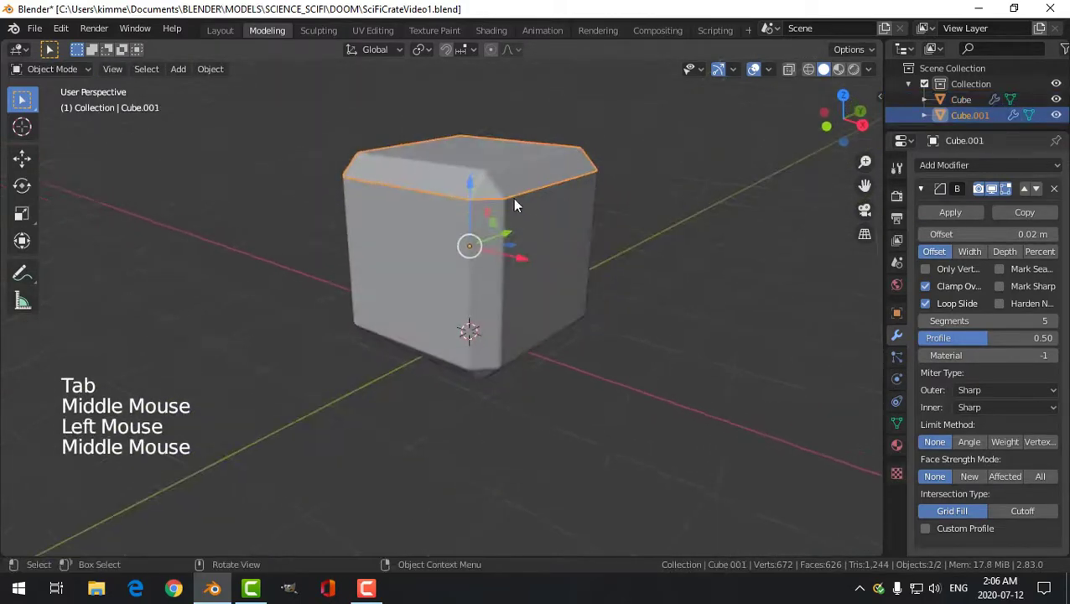
left_click_drag(467, 191, 471, 144)
middle_click_drag(545, 239, 536, 216)
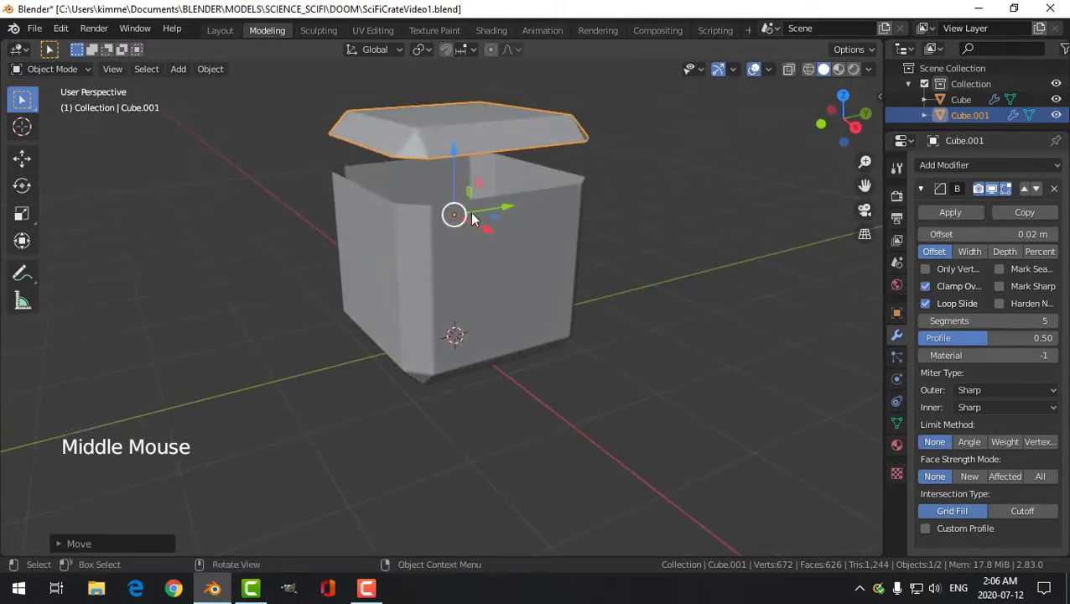
middle_click_drag(459, 202, 478, 171)
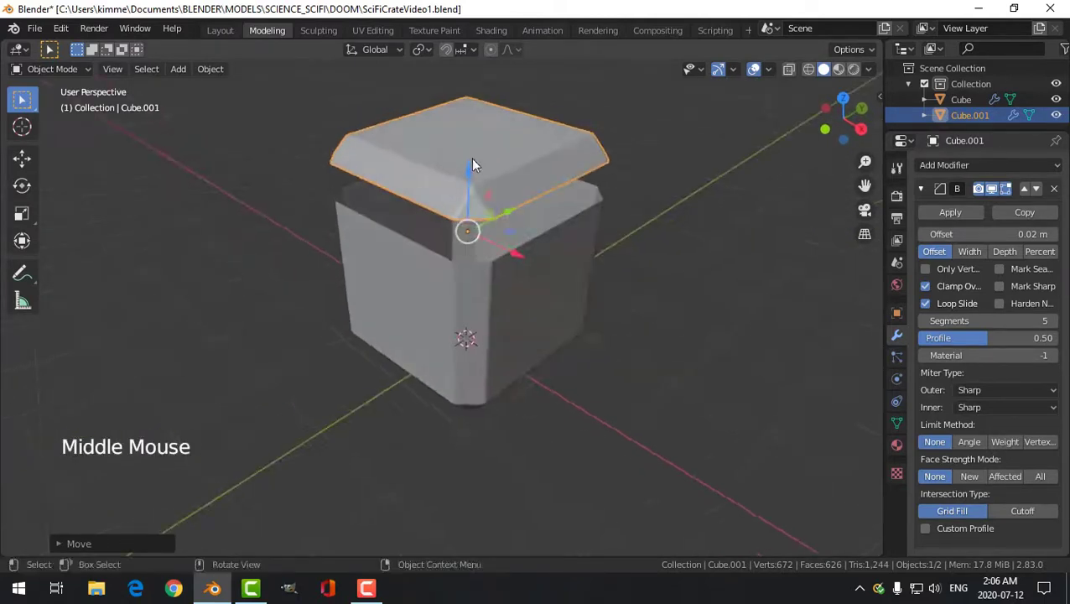
Step: Set the raised lid's origin to its geometry
left_click(209, 69)
mouse_move(234, 101)
left_click(408, 120)
middle_click_drag(453, 159, 566, 245)
scroll(579, 206, "up", 1)
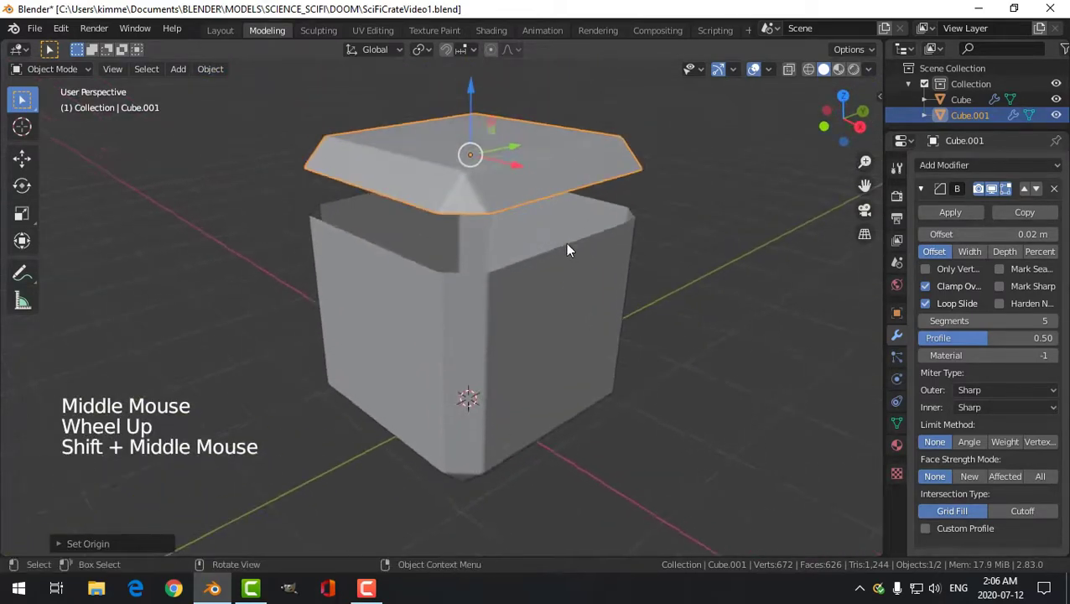
Step: Extrude the lid's bottom edge loop slightly downward along Z to form a short vertical rim
key("Tab")
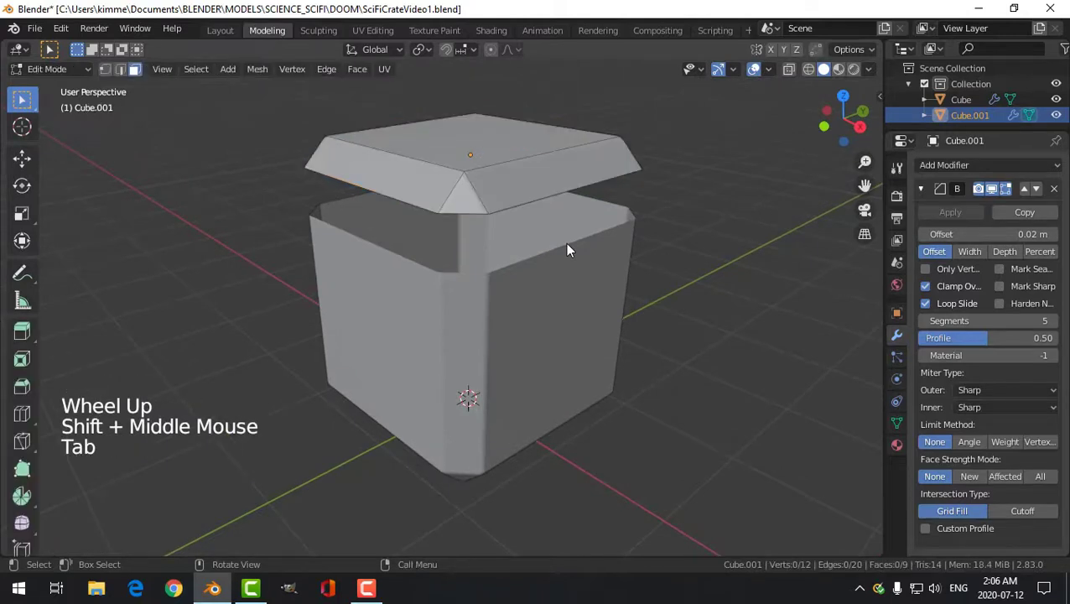
key("2")
left_click(503, 206, "alt+shift")
middle_click_drag(659, 243, 645, 231)
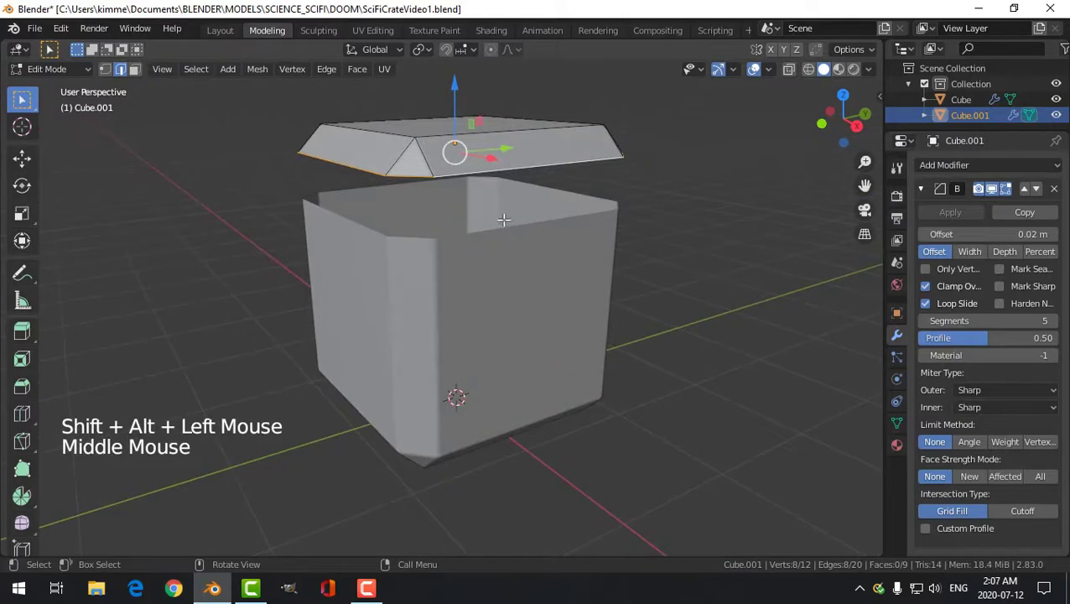
key("e")
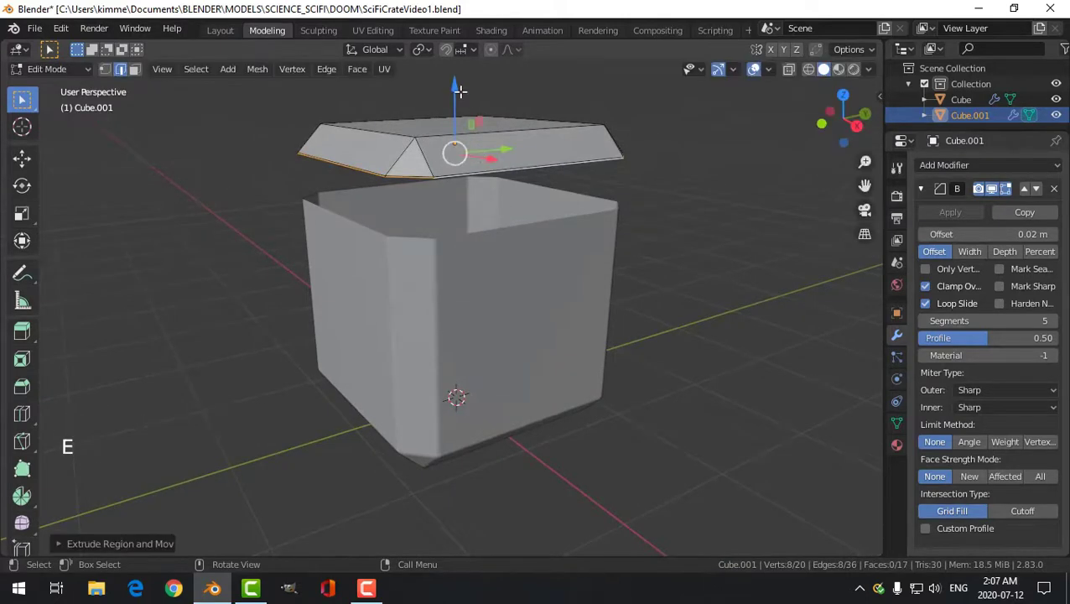
left_click_drag(456, 88, 463, 101)
key("Tab")
middle_click_drag(559, 215, 526, 201)
key("alt+a")
Step: Add a centred vertical loop cut through the middle of the lid, splitting it into two halves along X
scroll(611, 274, "down", 1)
left_click(482, 200)
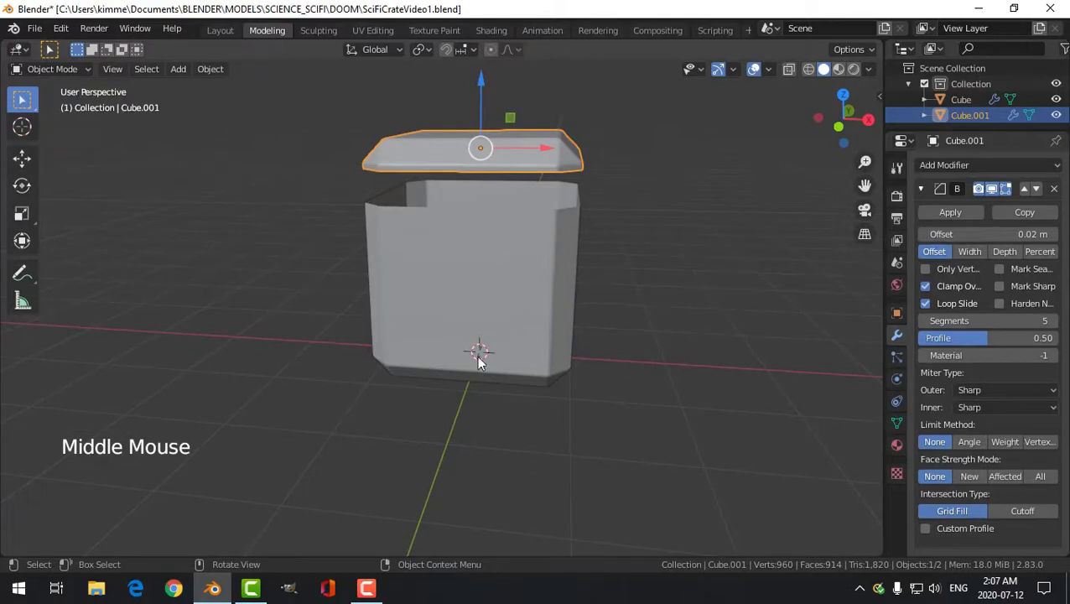
middle_click_drag(610, 342, 625, 379)
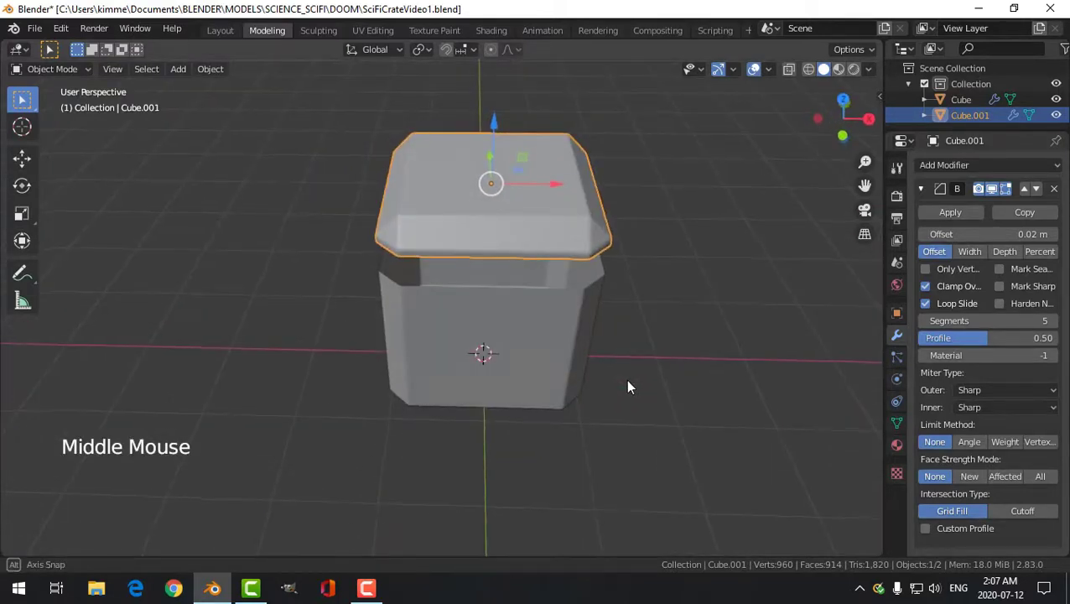
key("KP_1")
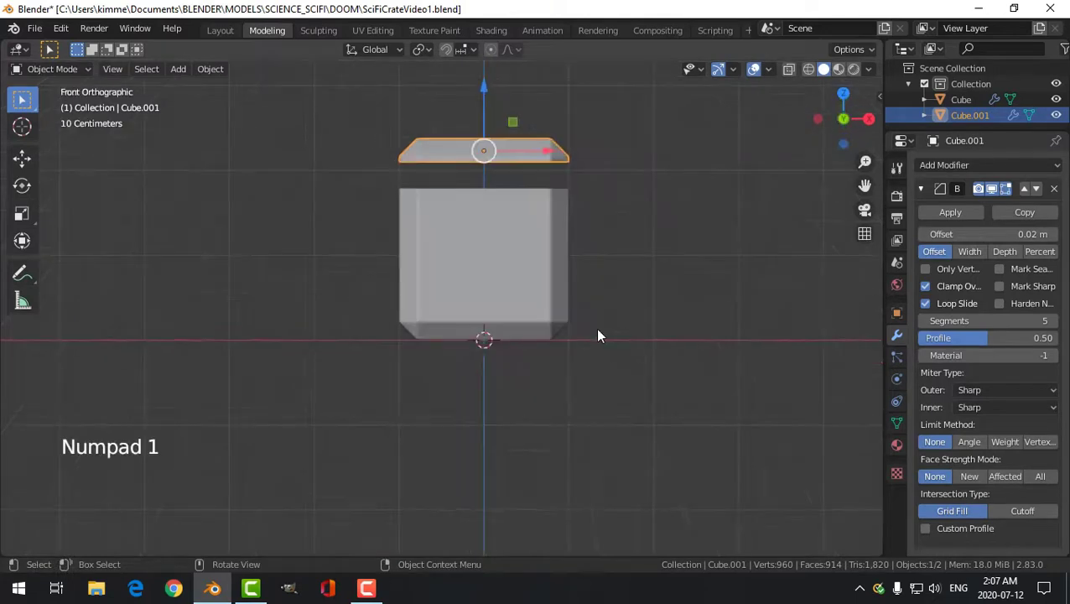
scroll(587, 311, "up", 1)
middle_click_drag(556, 248, 523, 373, "shift")
scroll(506, 286, "up", 3)
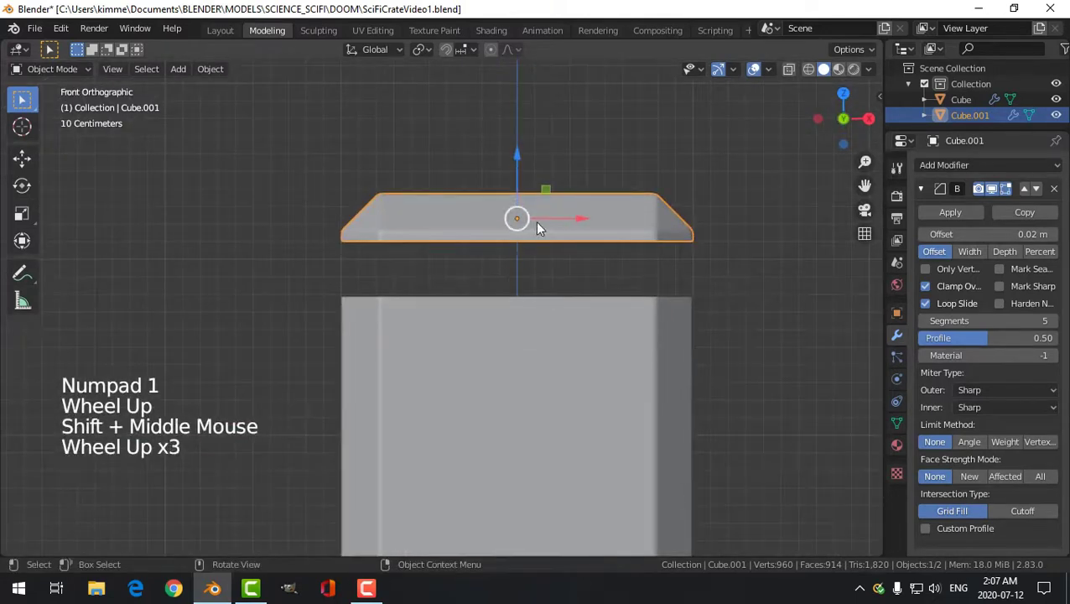
middle_click_drag(539, 240, 528, 259, "shift")
key("Tab")
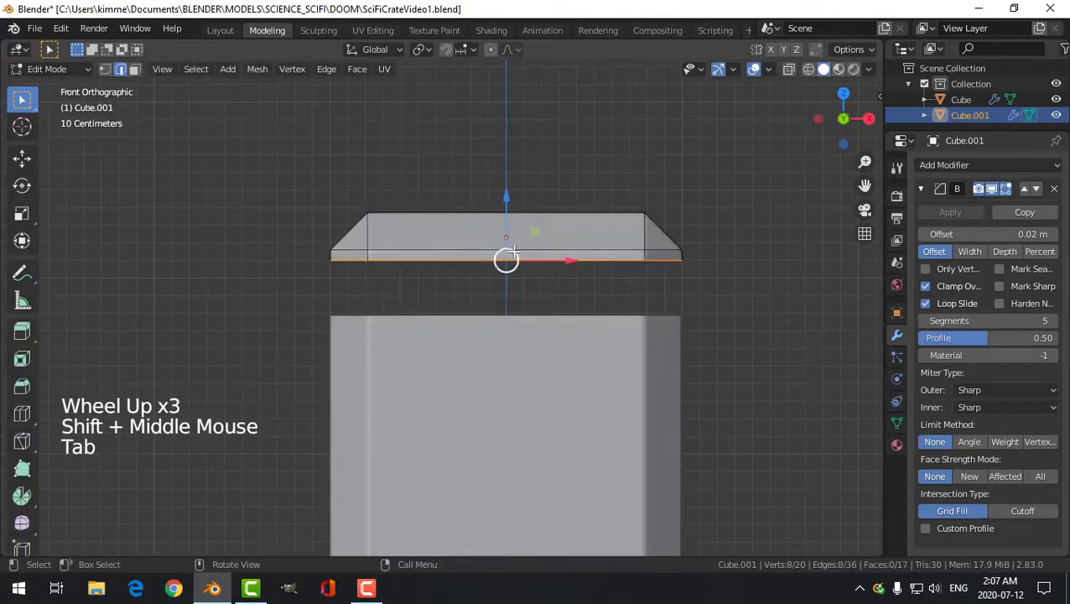
key("alt+a")
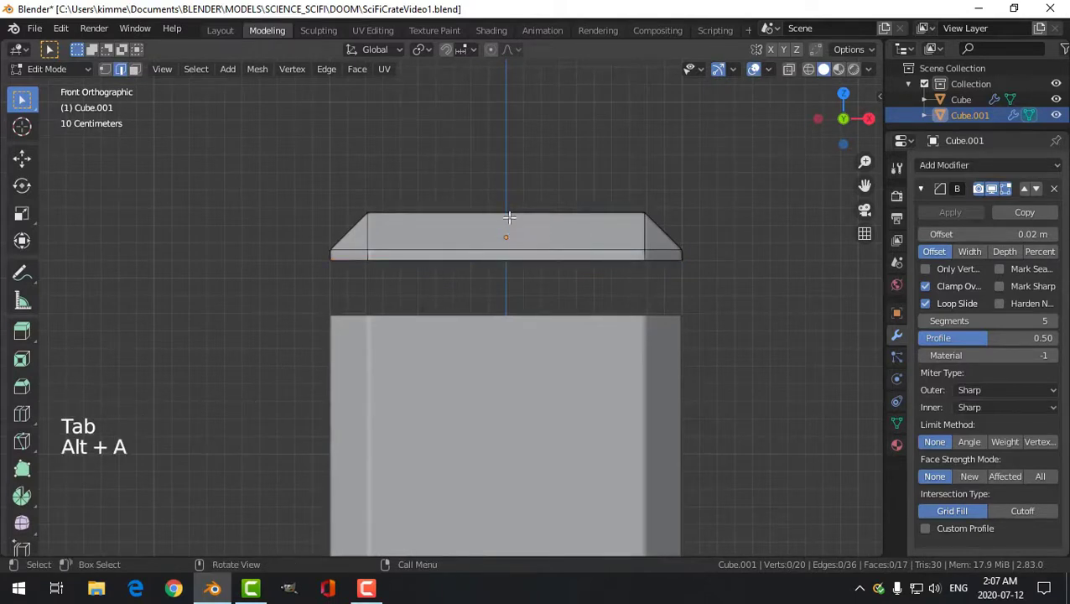
key("ctrl+r")
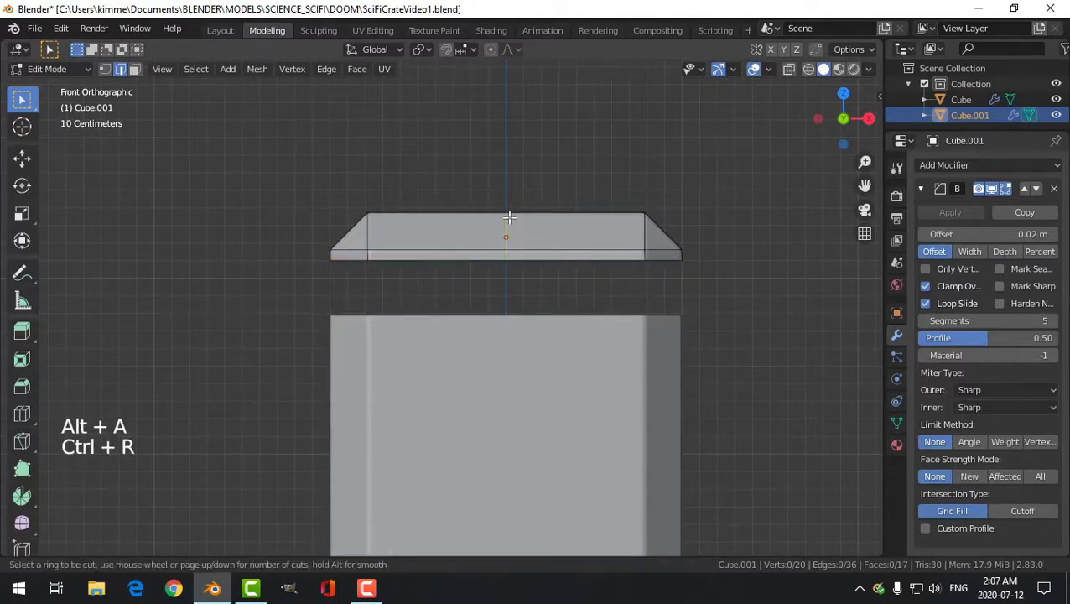
left_click(509, 217)
right_click(534, 213)
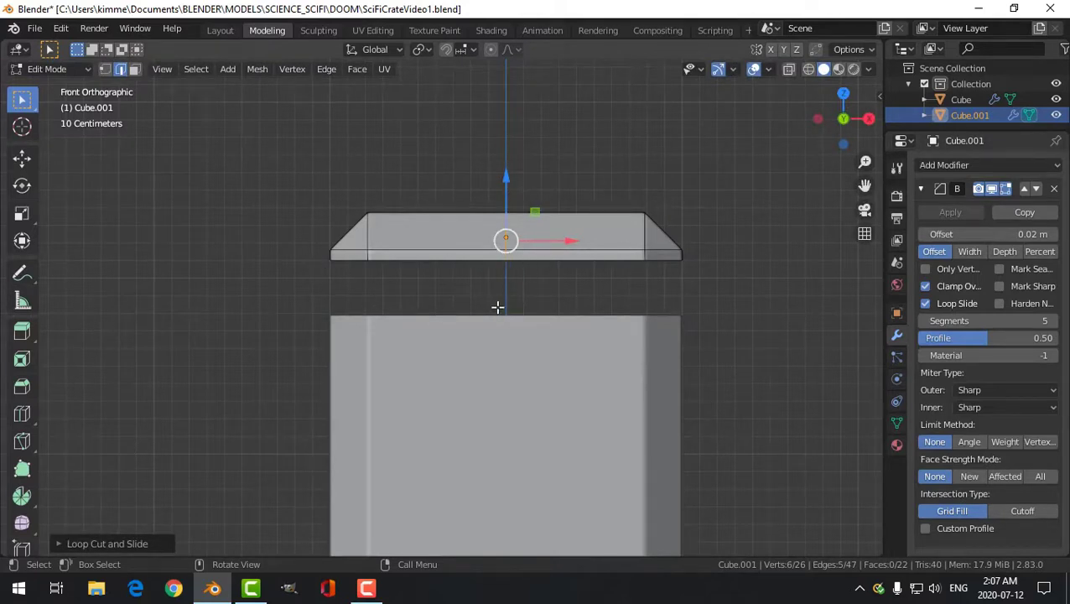
Step: Delete the vertices of the lid's negative-X half, selecting through the mesh in wireframe view
key("z")
left_click(400, 305)
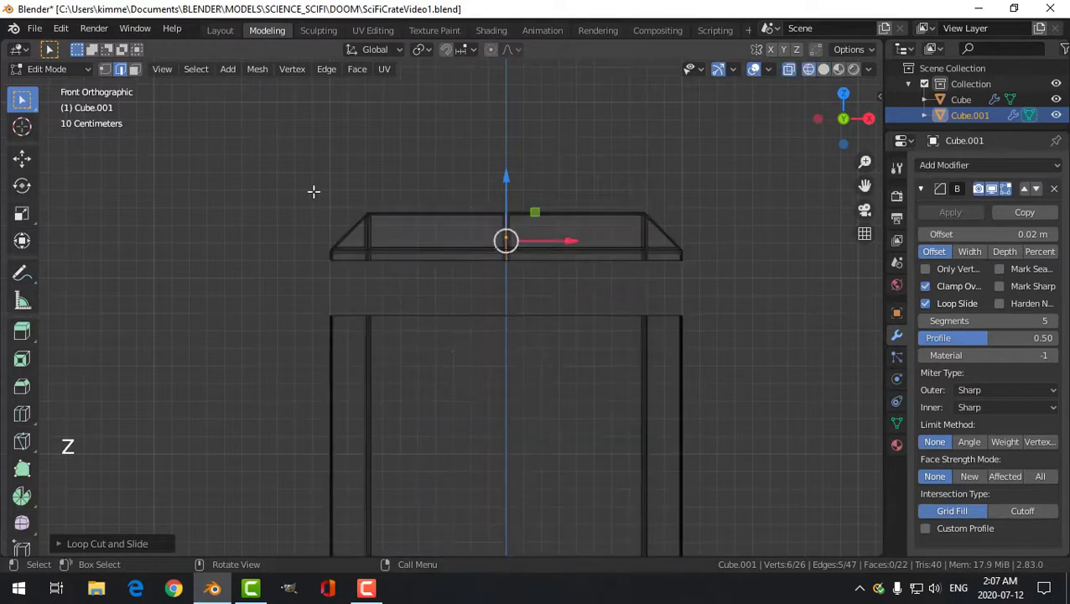
key("b")
left_click_drag(261, 135, 418, 300)
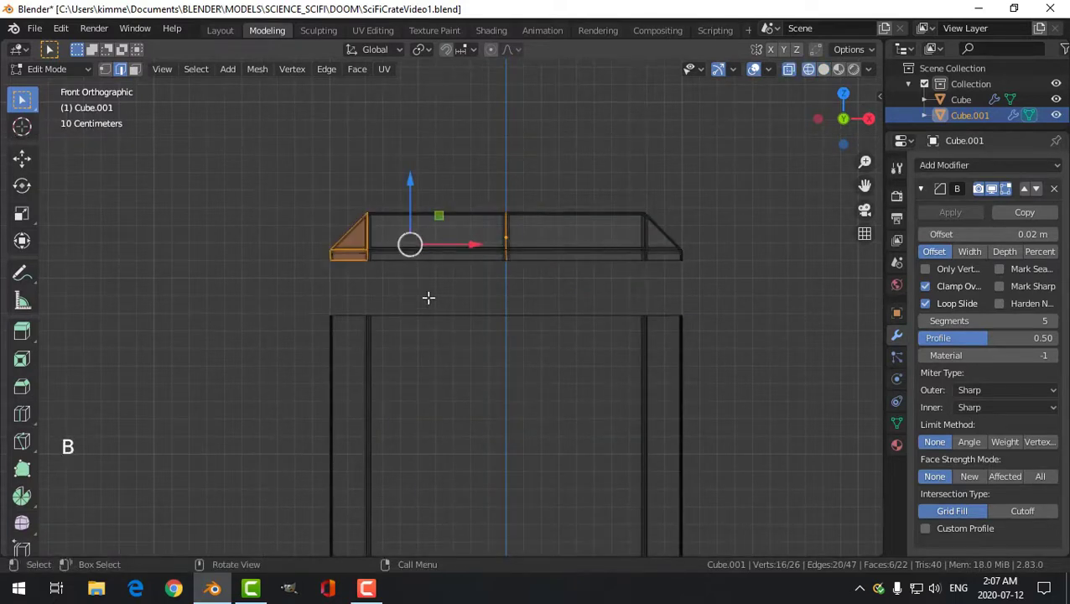
key("alt+a")
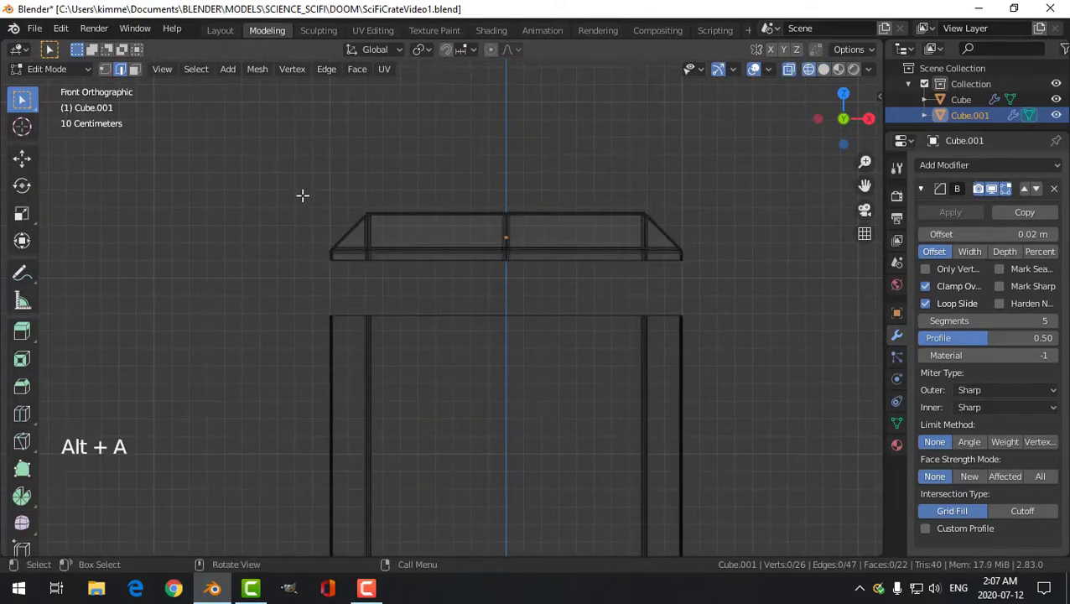
key("b")
left_click_drag(294, 157, 408, 289)
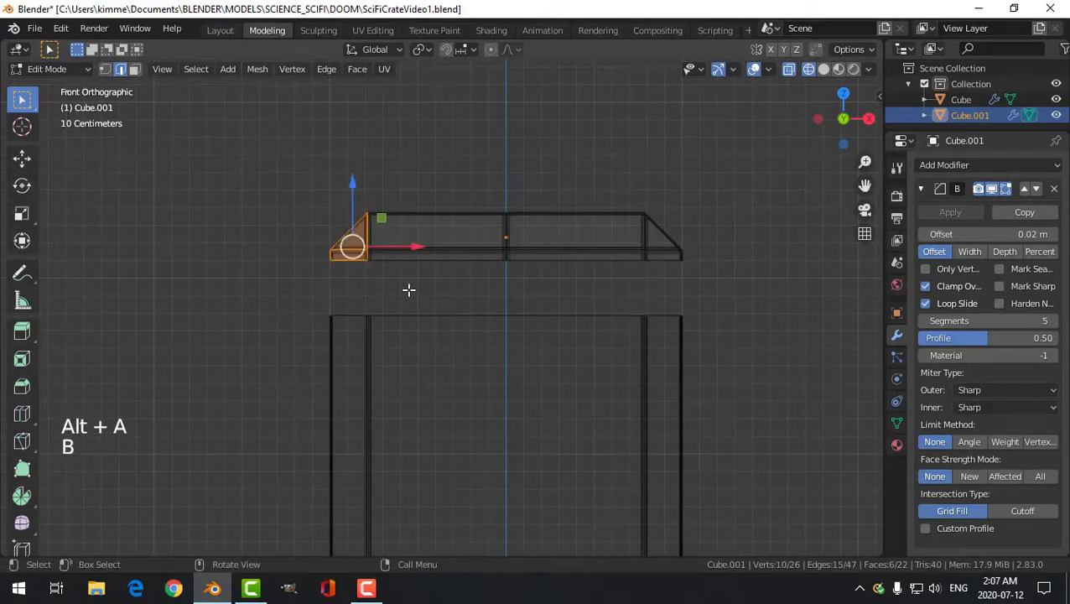
key("x")
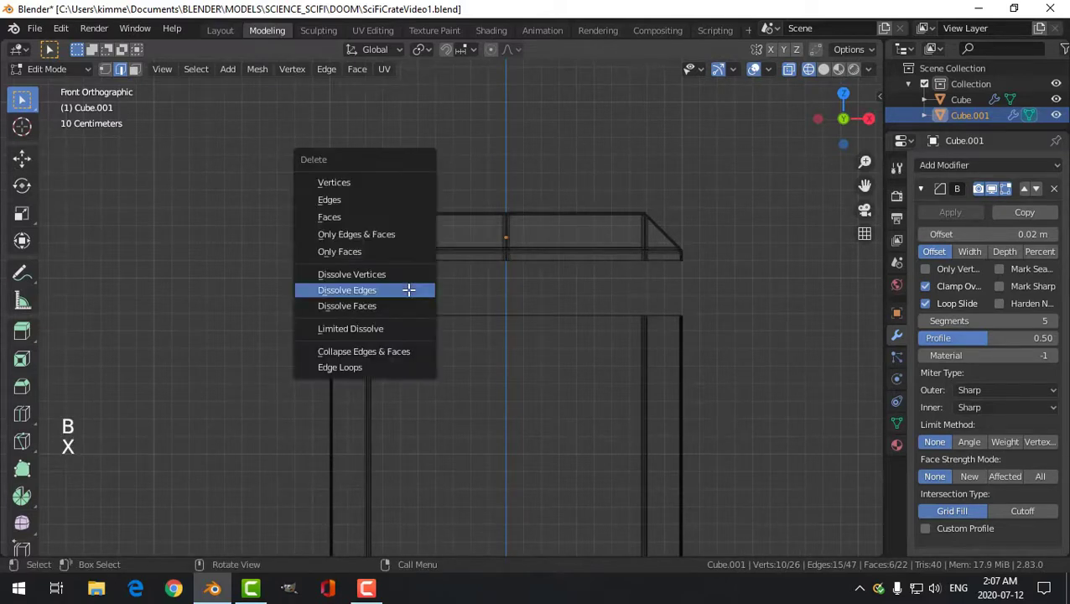
left_click(349, 184)
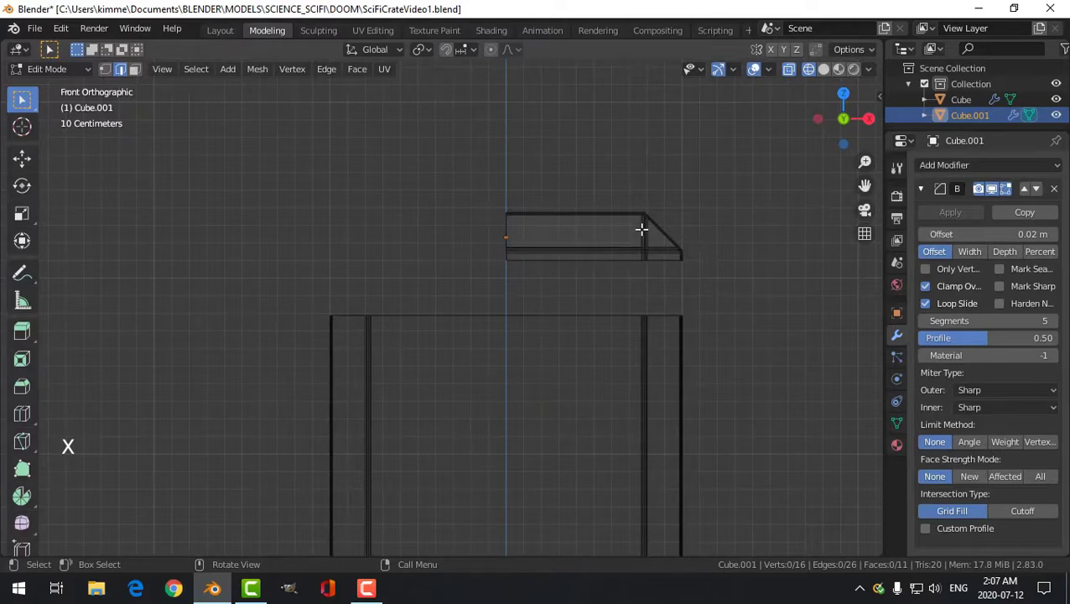
Step: Add a Mirror modifier on X with Clipping to the half lid, place it above the Bevel modifier, and return to solid shading
left_click(921, 188)
left_click(937, 164)
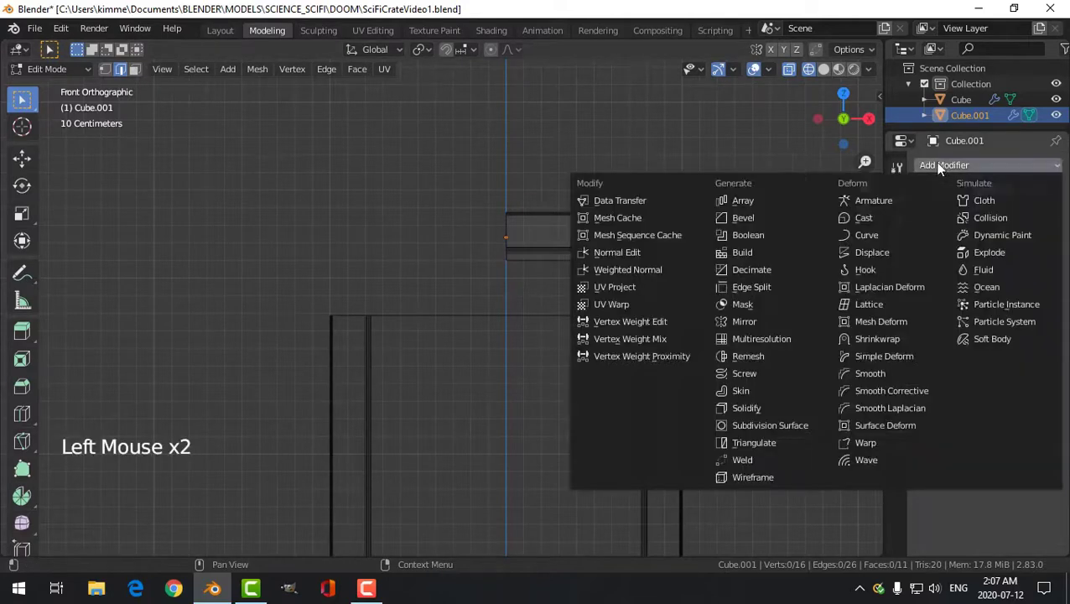
left_click(755, 319)
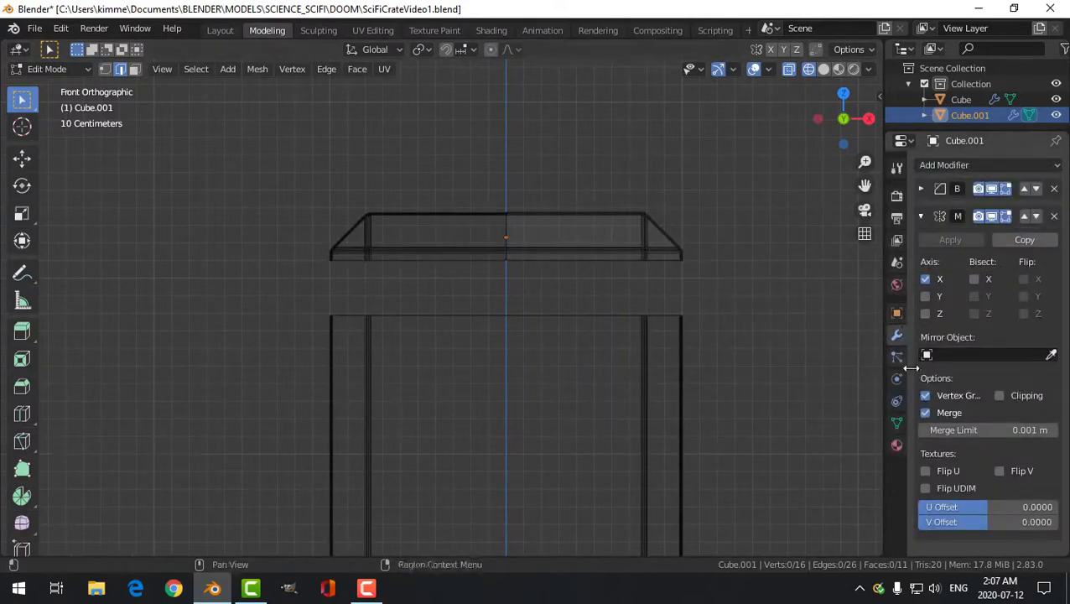
left_click(999, 395)
left_click(1024, 217)
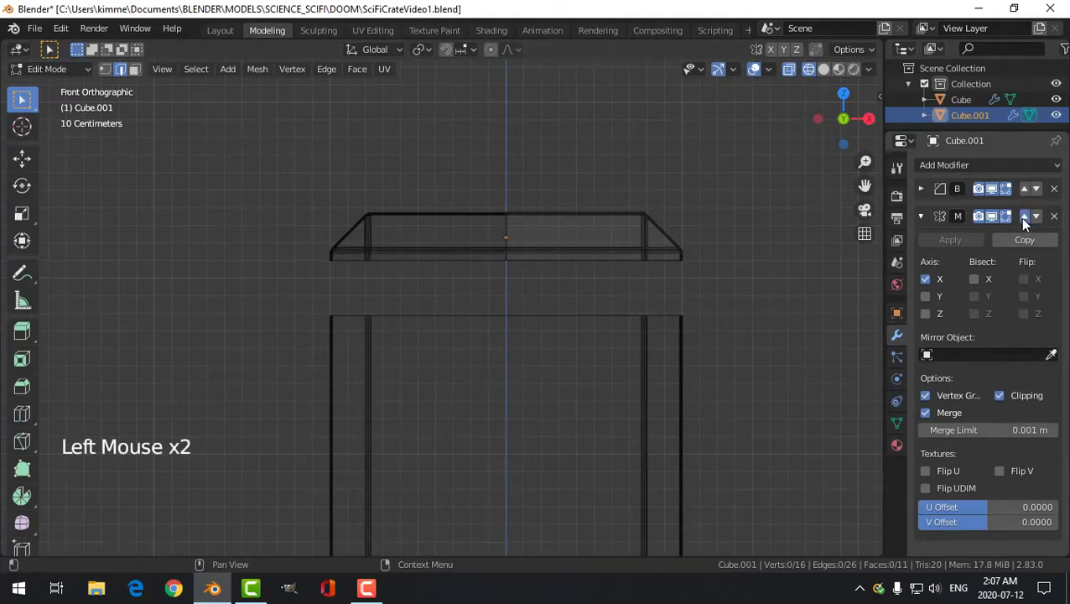
key("z")
mouse_move(697, 229)
middle_mouse_down()
mouse_move(633, 277)
mouse_move(652, 266)
mouse_move(580, 344)
mouse_move(628, 303)
middle_mouse_up()
scroll(653, 265, "down", 3)
middle_click_drag(603, 331, 582, 313)
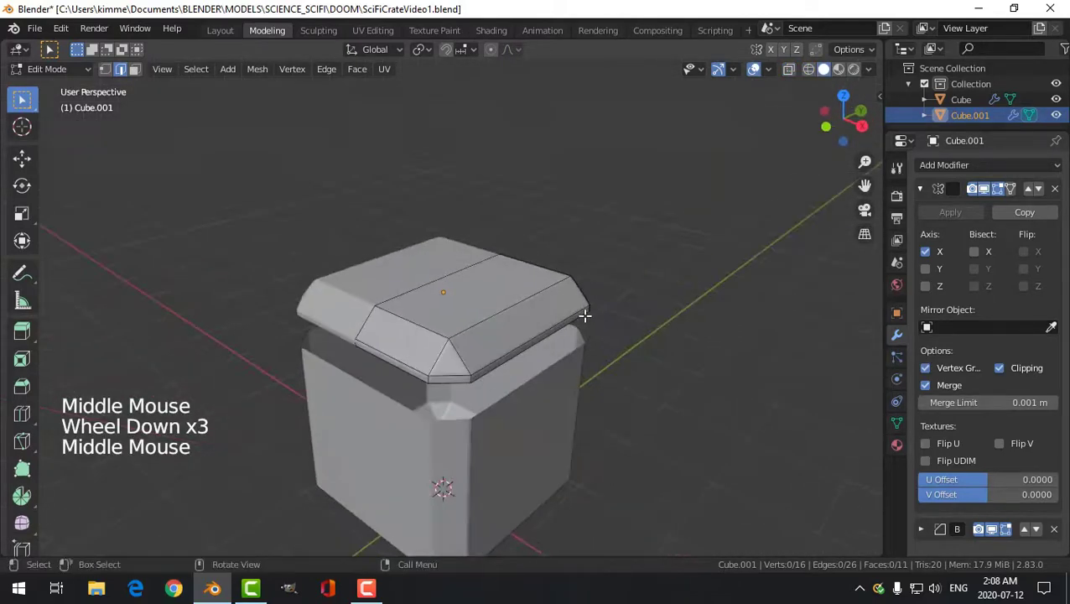
Step: Try moving an upper corner vertex of the lid along Y to test the mirroring, and undo the move
key("1")
left_click(452, 339)
middle_click_drag(453, 338, 422, 335)
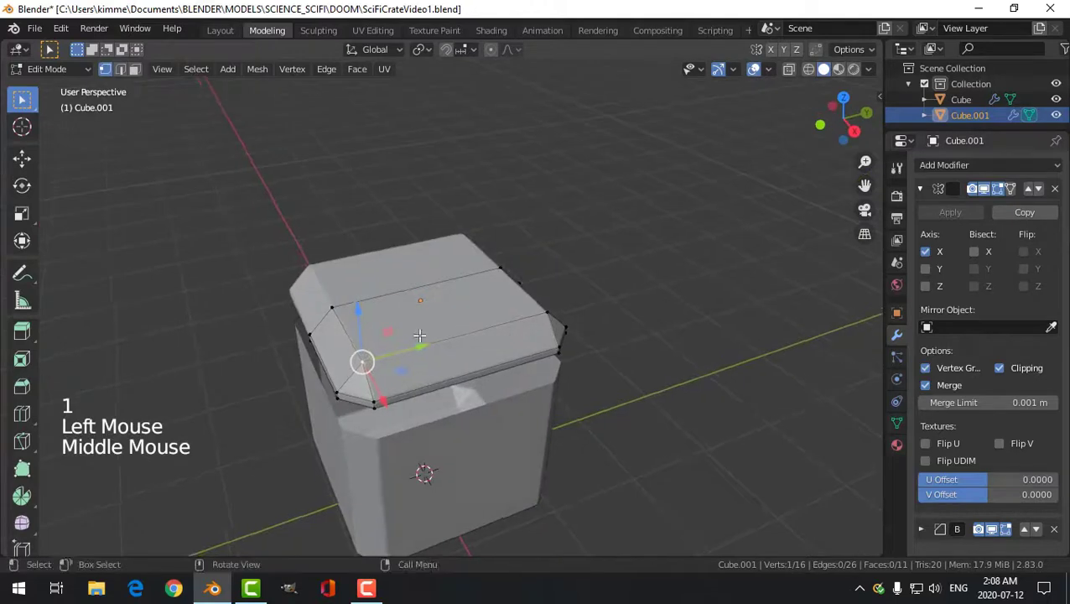
left_click_drag(428, 344, 401, 353)
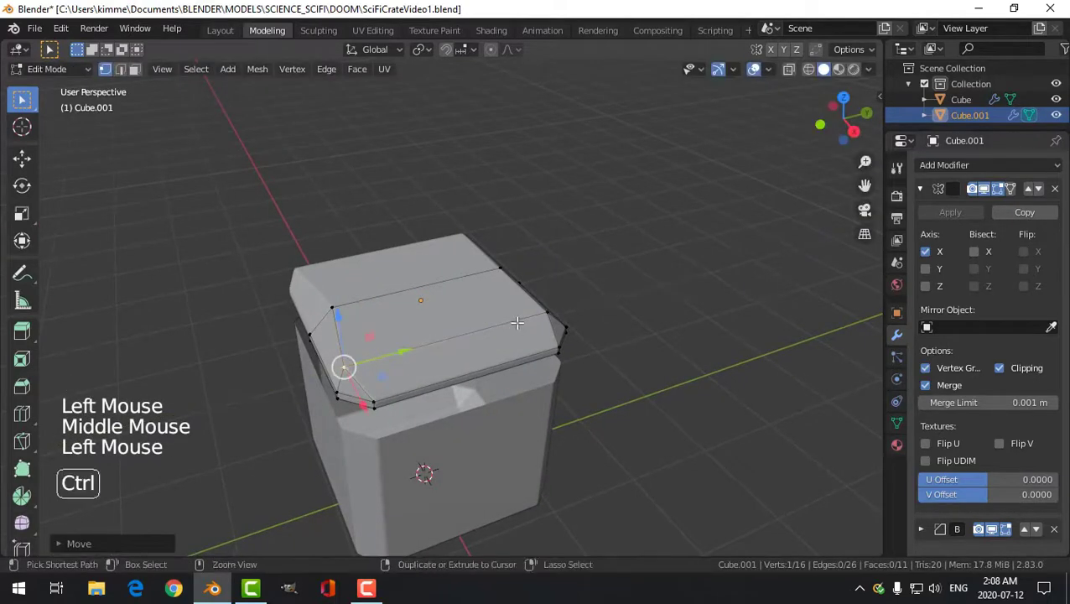
key("ctrl+z")
key("alt+a")
Step: Add a centred loop cut running along X over the half lid's top, slope and rim
middle_click_drag(506, 329, 603, 337)
key("KP_3")
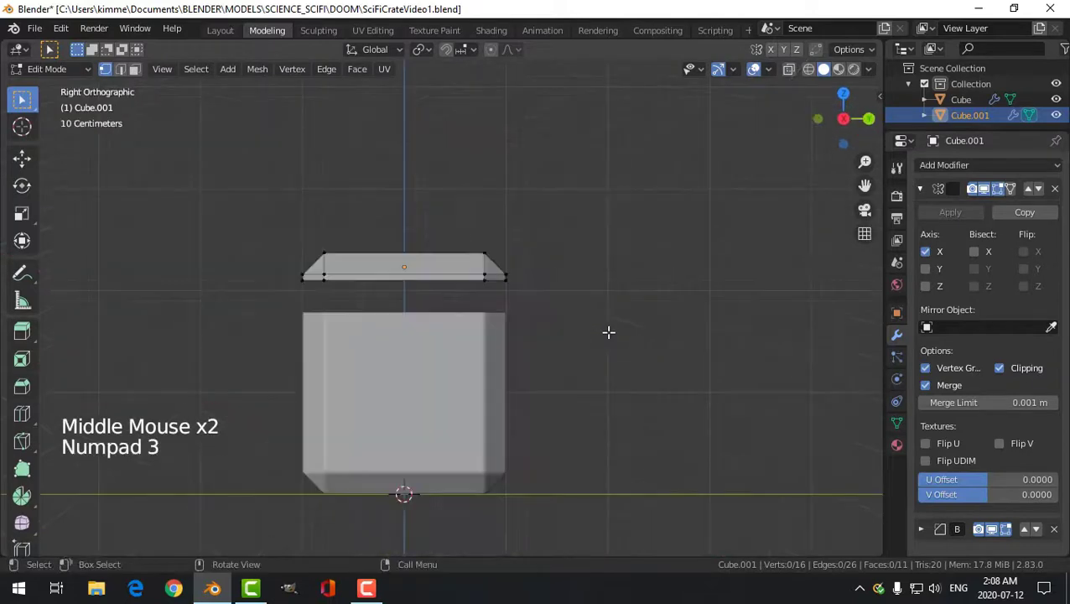
scroll(437, 304, "up", 2)
middle_click_drag(437, 303, 409, 314)
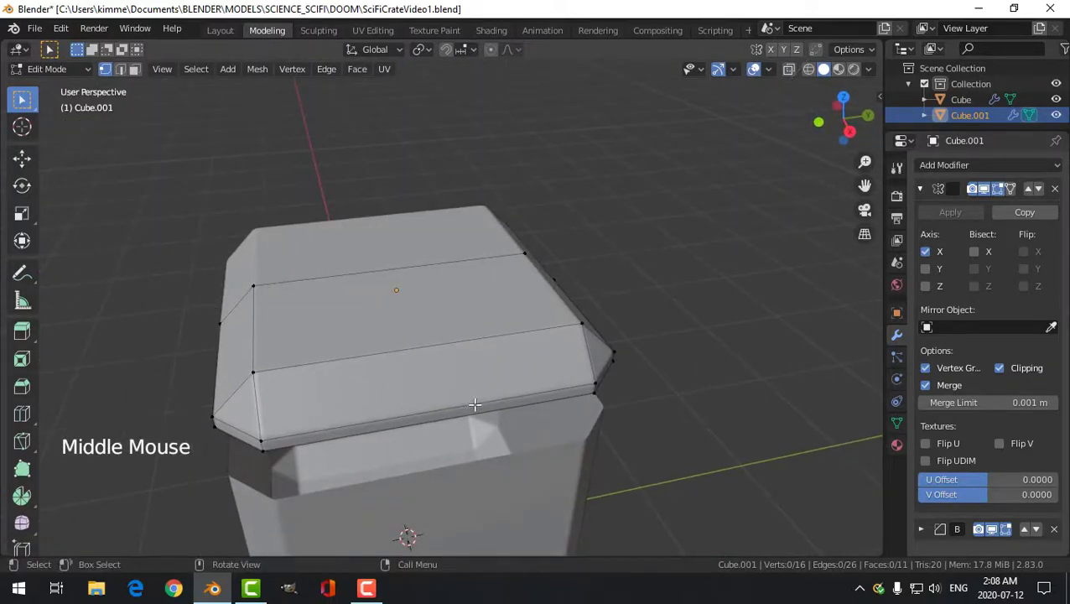
scroll(473, 404, "down", 2)
mouse_move(470, 413)
middle_mouse_down()
mouse_move(462, 394)
mouse_move(472, 396)
middle_mouse_up()
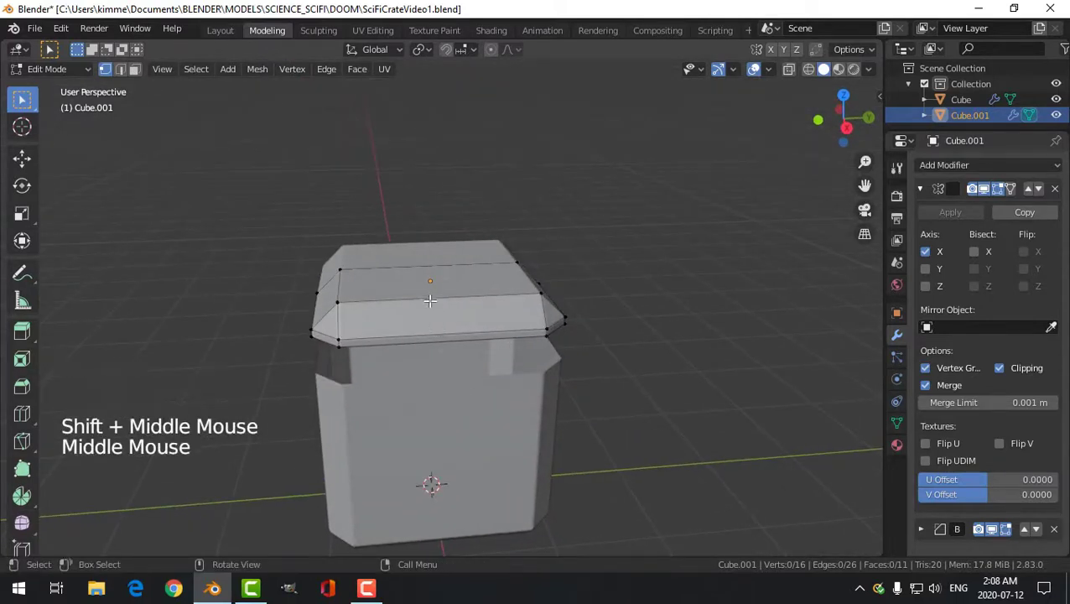
key("ctrl+r")
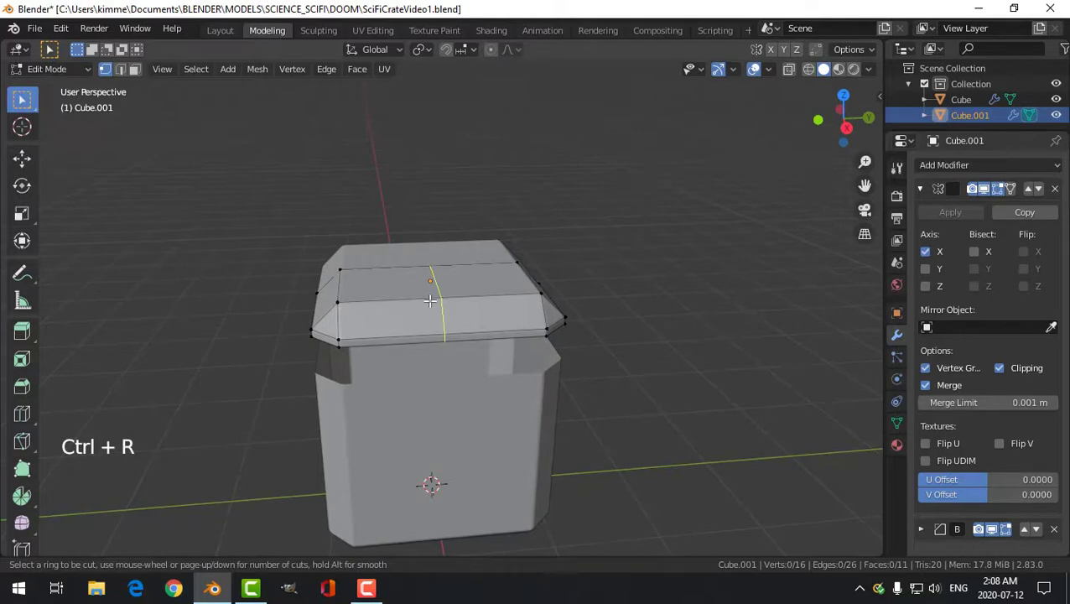
left_click(429, 301)
middle_click_drag(429, 300, 418, 289)
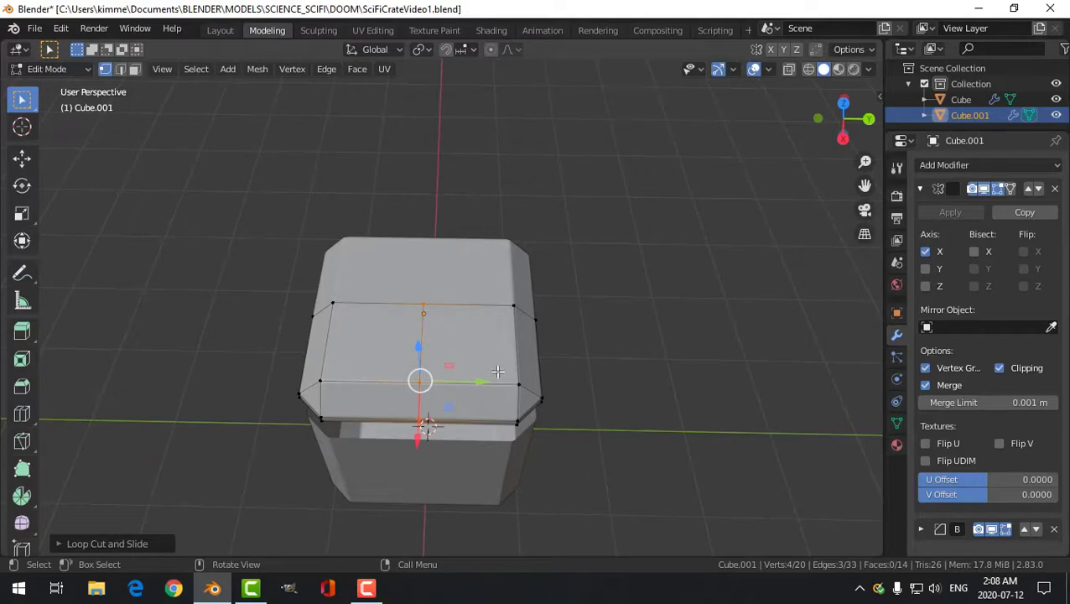
Step: Bevel the lid's new centre edge loop by about 0.4 m to form a wide central strip
key("2")
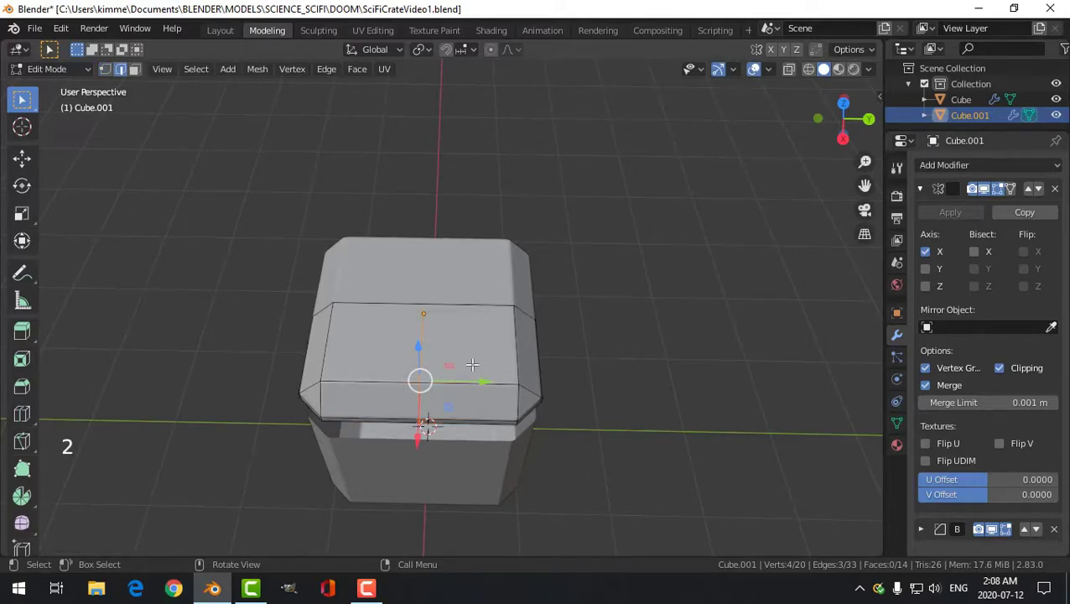
scroll(474, 368, "up", 2)
middle_click_drag(478, 382, 499, 335)
middle_click_drag(499, 335, 565, 345)
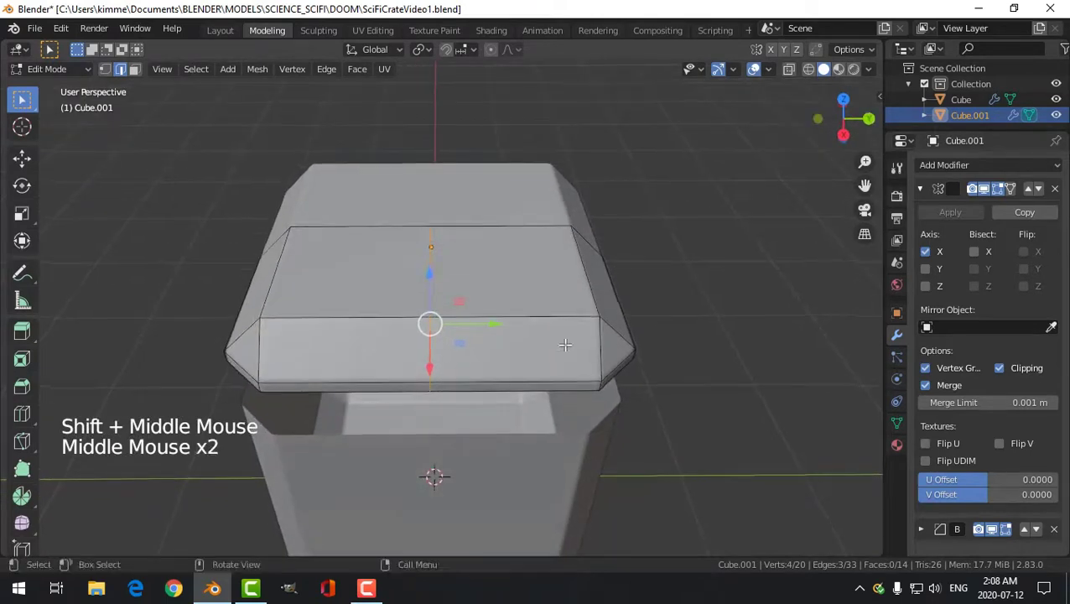
key("ctrl+b")
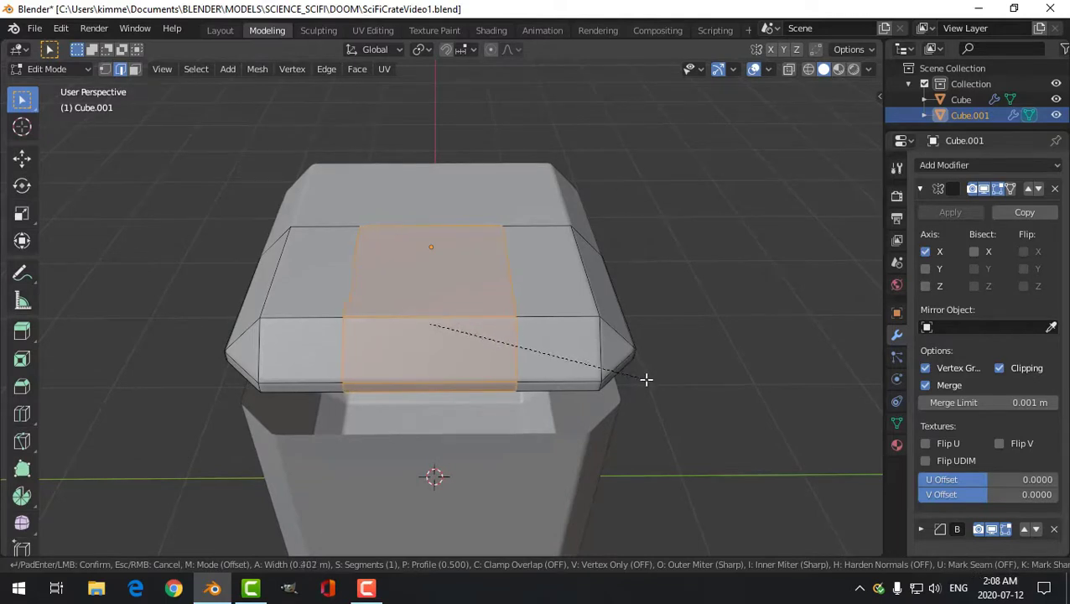
left_click(646, 378)
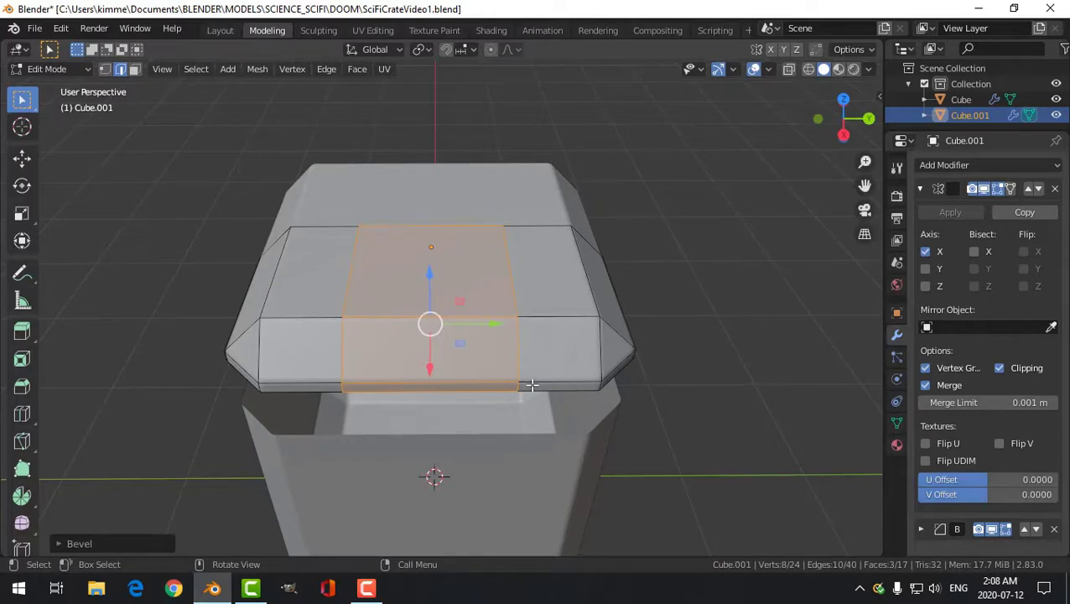
Step: Delete the sloped face of the lid's central strip to open a gap in the side
key("alt+a")
middle_click_drag(497, 373, 569, 332)
scroll(580, 332, "down", 1)
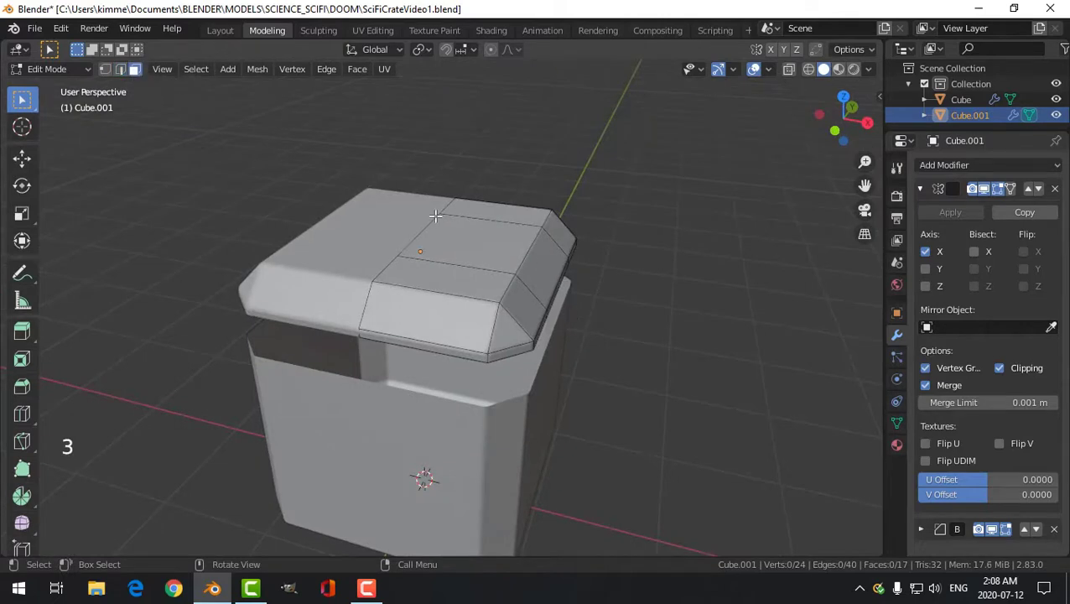
left_click(535, 260)
middle_click_drag(535, 260, 604, 327)
key("x")
left_click(599, 347)
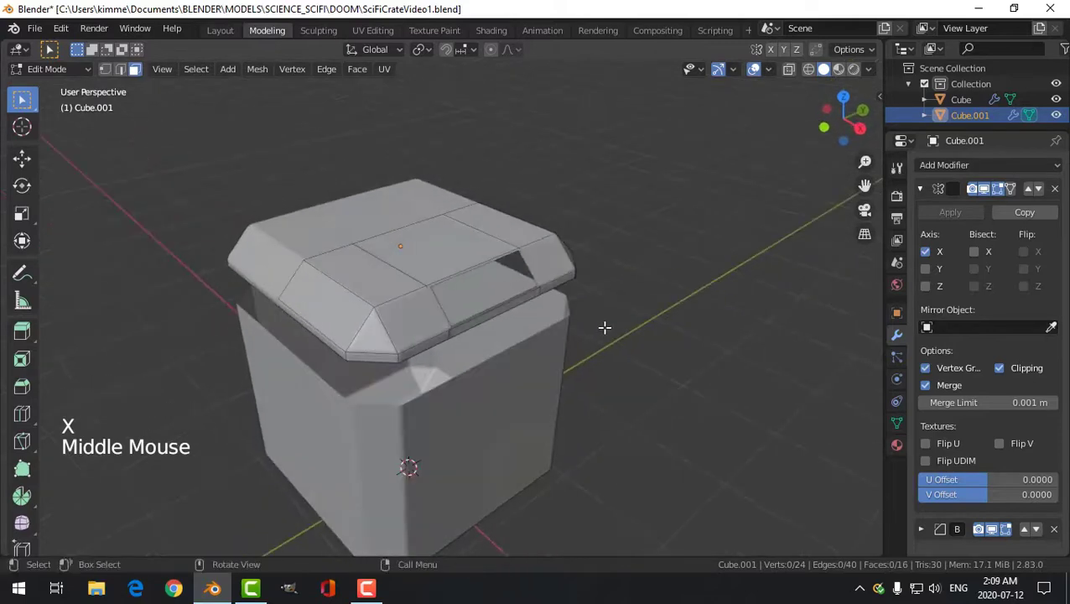
Step: Select the upper edge of the lid's side opening and turn off the Bevel modifier's viewport display
middle_click(510, 313)
left_click(513, 289)
middle_click_drag(530, 322, 498, 310)
scroll(543, 316, "up", 2)
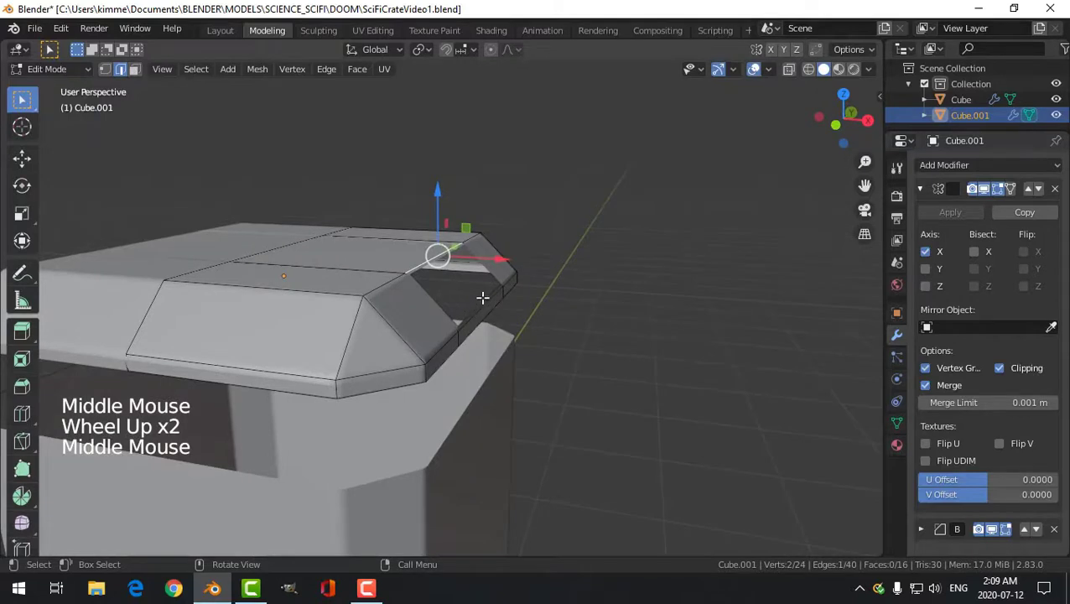
left_click(921, 189)
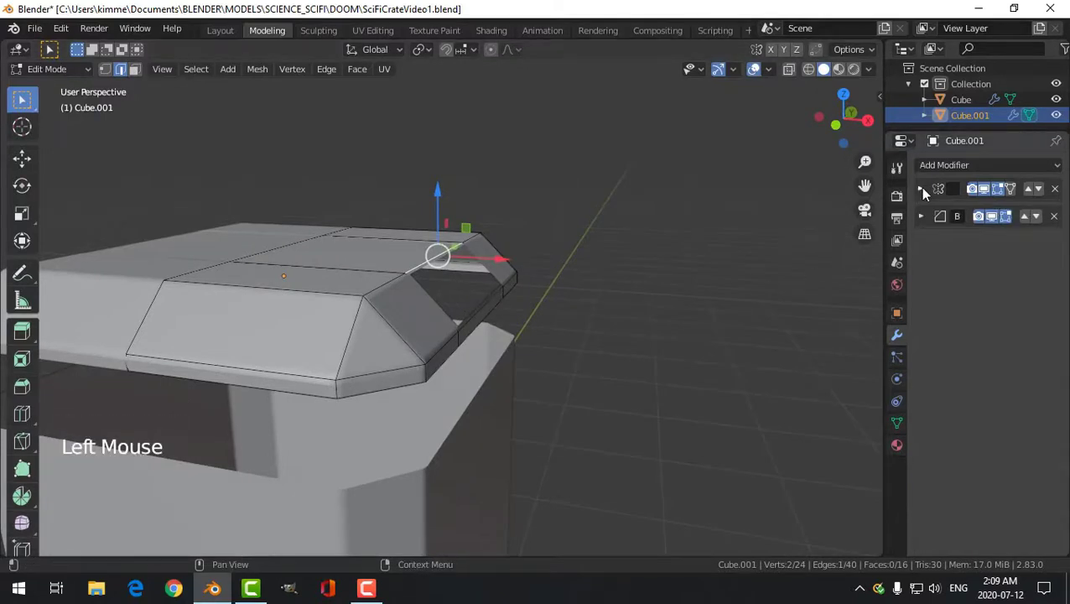
left_click(992, 216)
Step: Extrude the upper edge of the lid's side opening outward along X
middle_click_drag(639, 296, 562, 168)
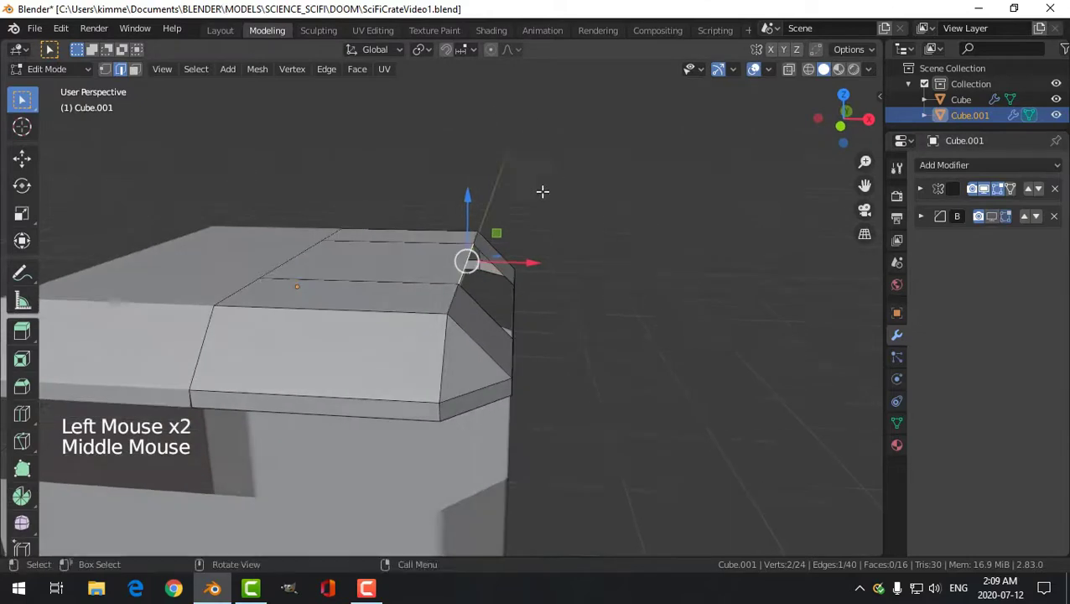
key("e")
left_click_drag(525, 264, 570, 268)
middle_click_drag(306, 275, 293, 360)
scroll(581, 338, "down", 2)
middle_click_drag(581, 337, 502, 310)
scroll(523, 317, "up", 1)
scroll(501, 310, "up", 3)
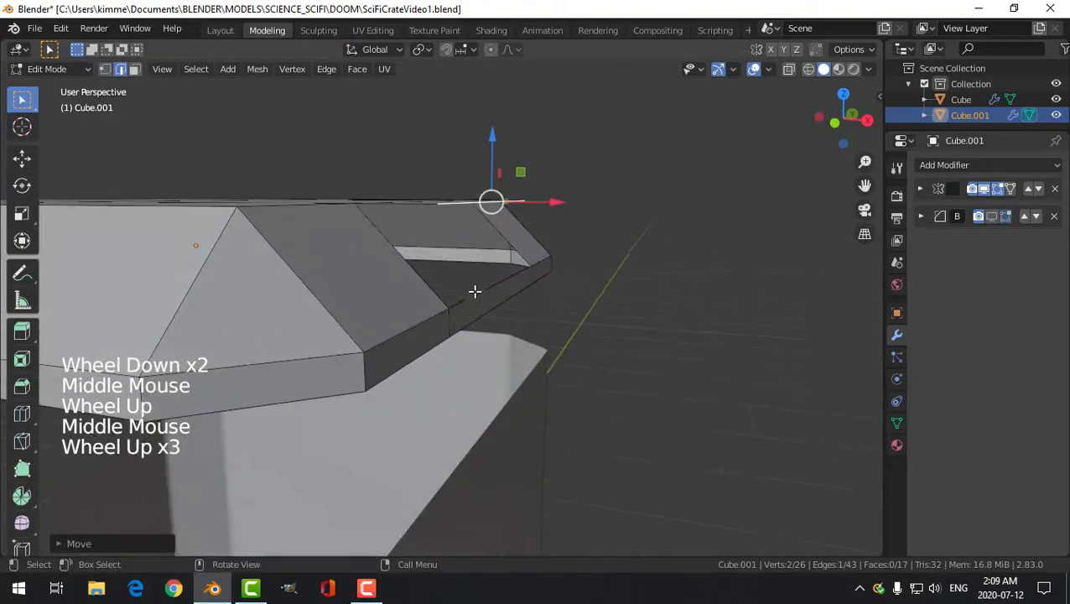
Step: Turn on snapping and move the extruded edge along X until it lines up with the lid's outer rim edge
left_click(445, 48)
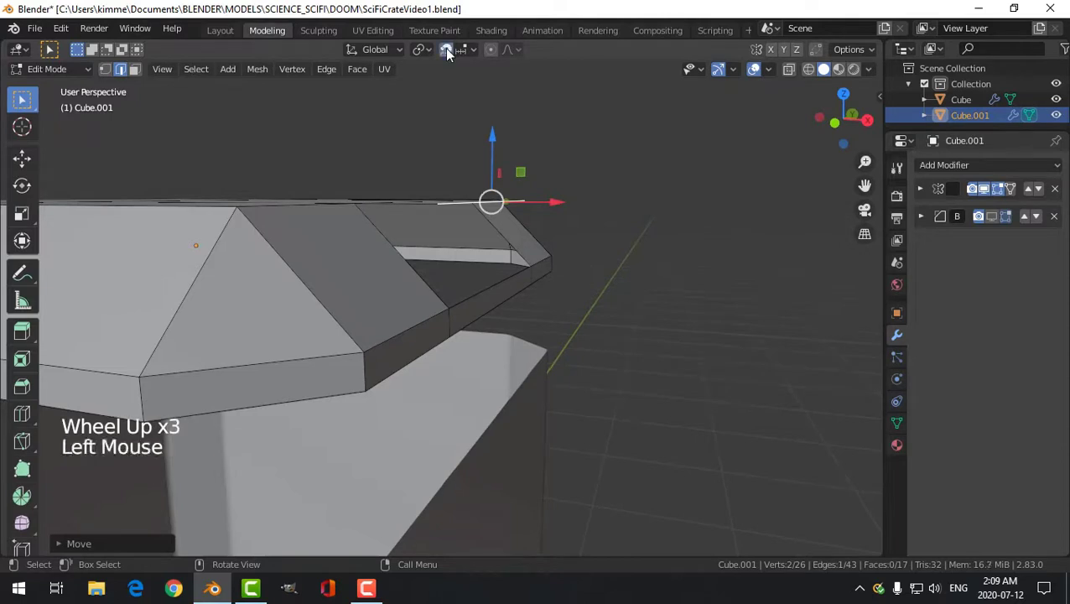
left_click(460, 50)
left_click(430, 128)
mouse_move(602, 234)
middle_mouse_down()
mouse_move(621, 282)
mouse_move(635, 257)
mouse_move(607, 189)
mouse_move(625, 234)
mouse_move(602, 225)
middle_mouse_up()
left_click_drag(602, 225, 526, 302)
Step: Fill a vertical face between the extruded edge and the rim edge below it
middle_click_drag(649, 286, 457, 326)
left_click(499, 284, "shift")
key("f")
key("alt+a")
Step: Fill the triangular openings at both ends of the protruding block and turn the Bevel modifier's viewport display back on
left_click(414, 317)
left_click(410, 374, "shift")
key("f")
middle_click_drag(637, 338, 370, 236)
left_click(332, 212)
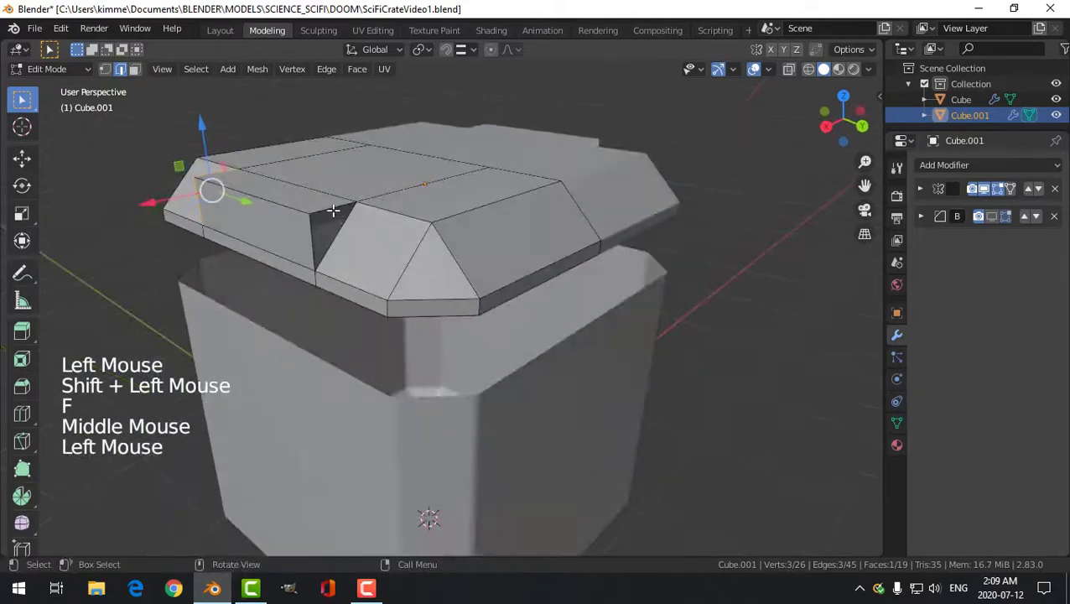
left_click(349, 245, "shift")
key("f")
key("alt+a")
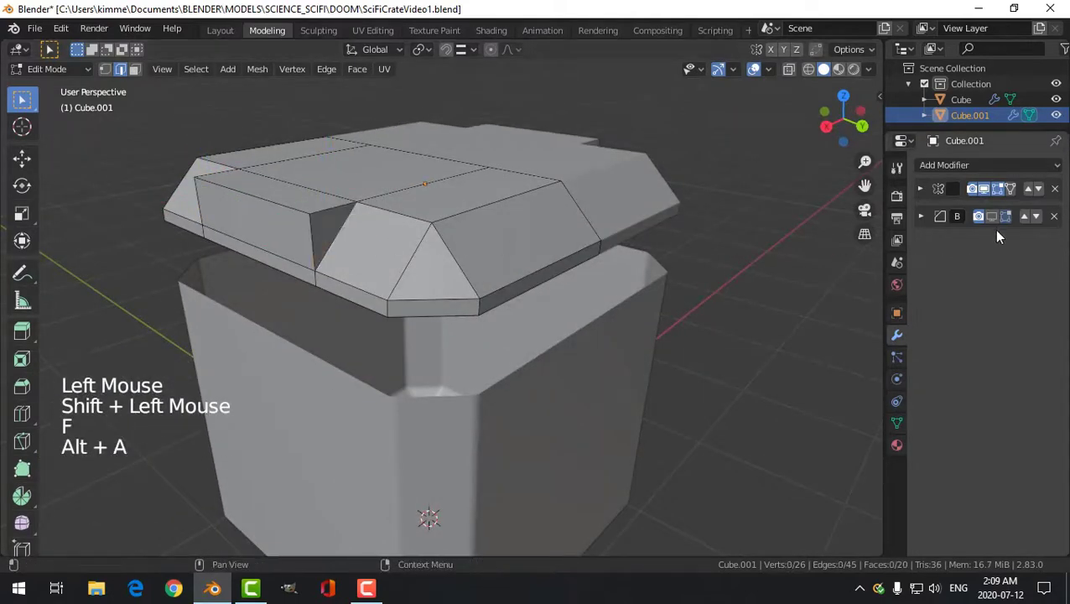
left_click(991, 216)
Step: Add a loop cut through the middle of the lid's central strip and bevel it about 0.3 m wide
scroll(425, 267, "down", 2)
middle_click_drag(425, 266, 425, 237)
scroll(625, 268, "down", 3)
scroll(390, 304, "up", 2)
key("ctrl+r")
left_click(423, 235)
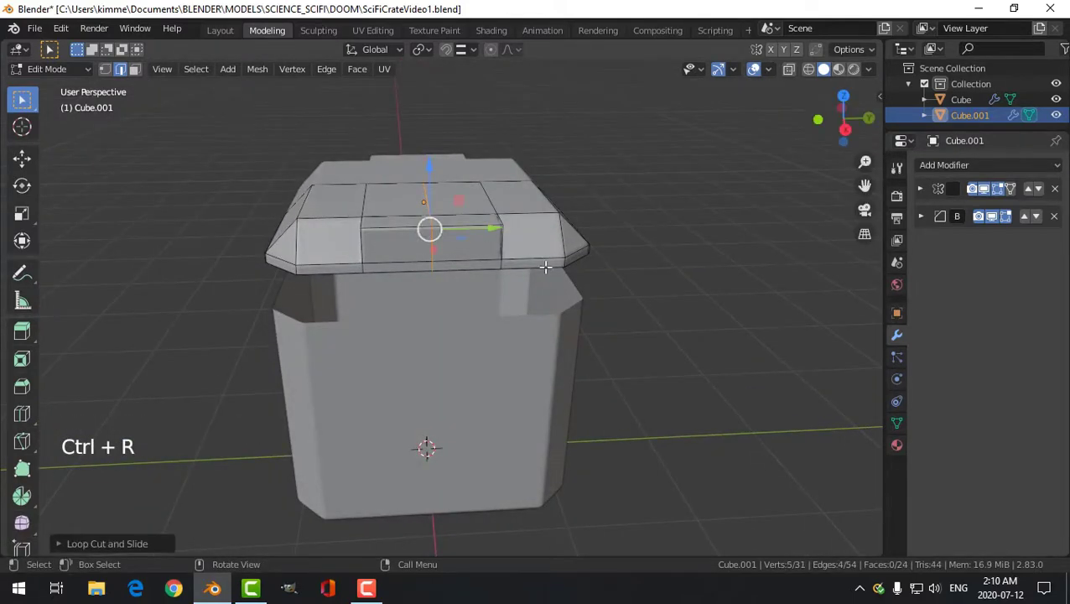
key("ctrl+b")
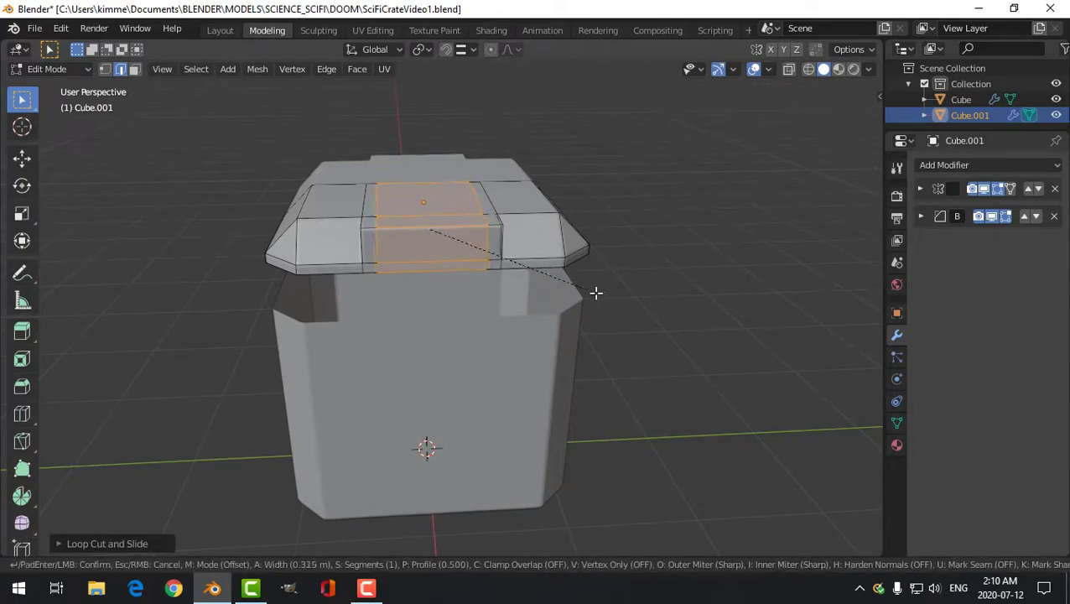
left_click(595, 293)
Step: Delete the middle top and front faces of the lid's protruding block to open a recess
scroll(385, 240, "up", 2)
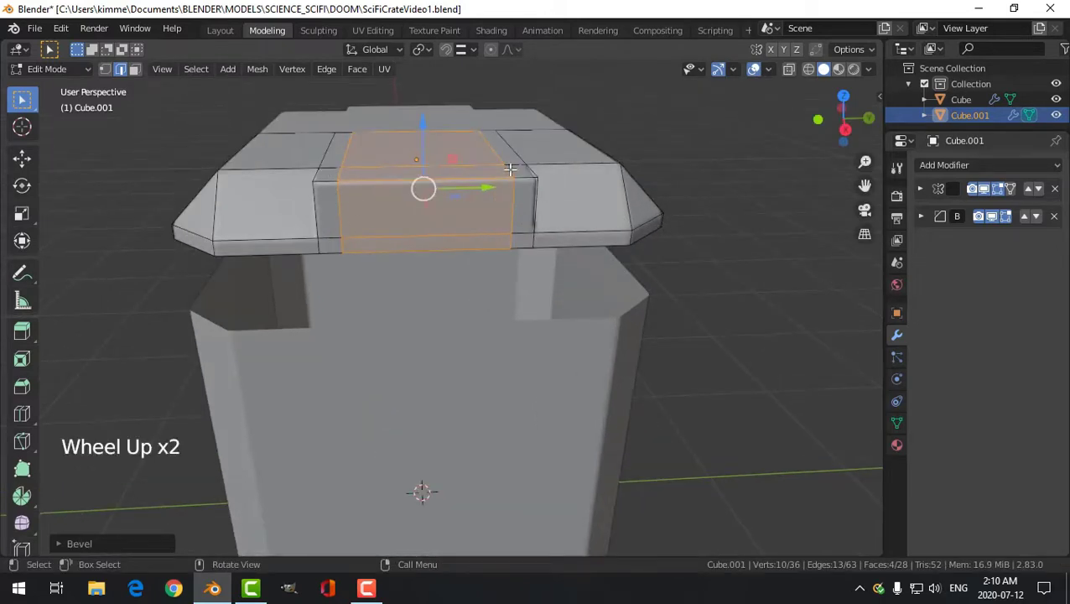
middle_click_drag(547, 224, 443, 202)
key("alt+a")
key("3")
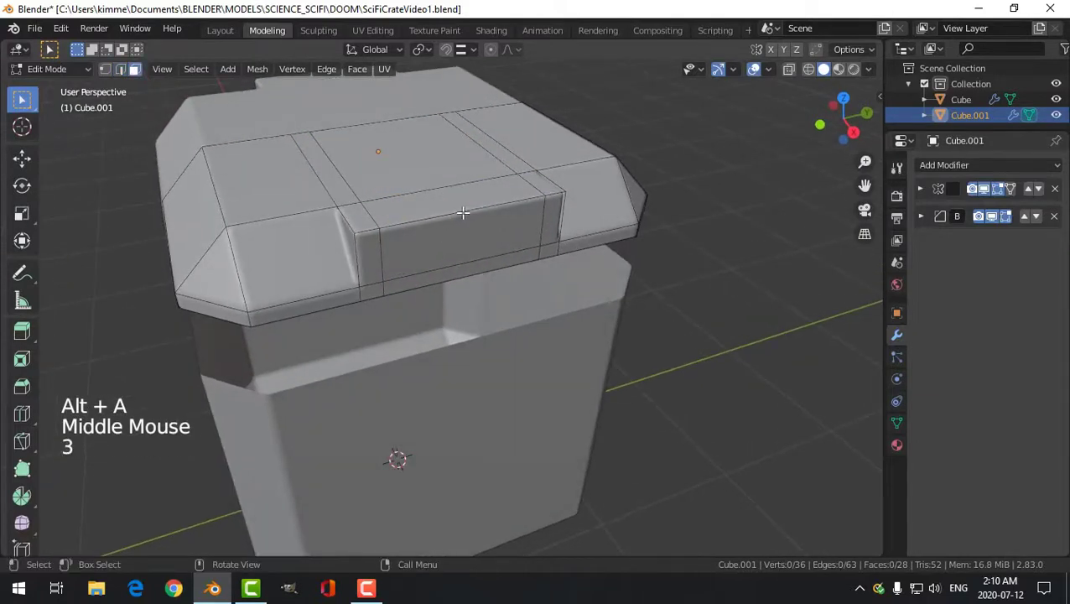
left_click(445, 201)
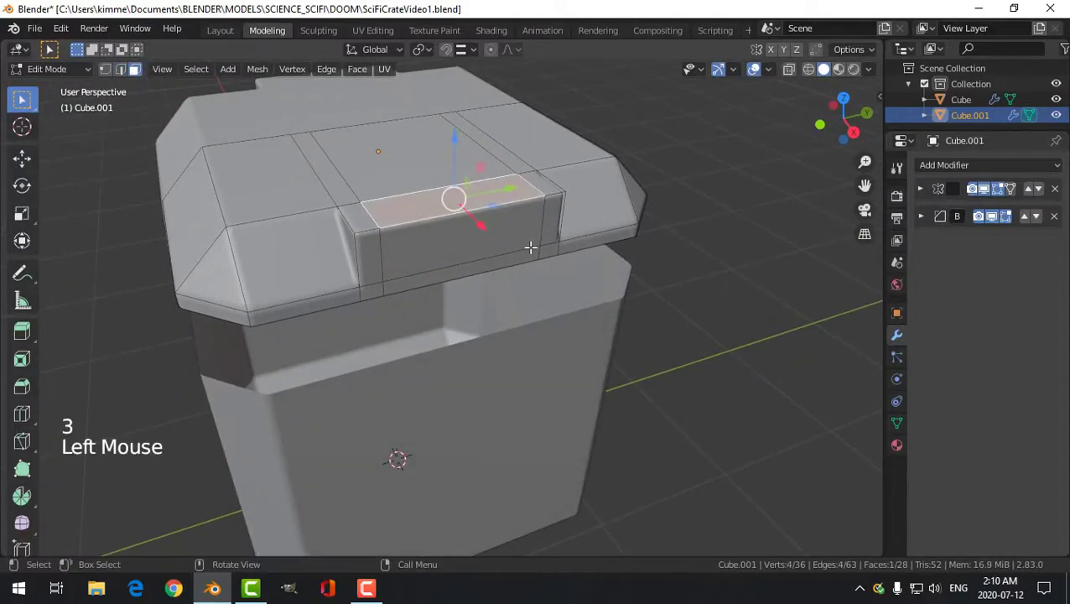
left_click(531, 229, "shift")
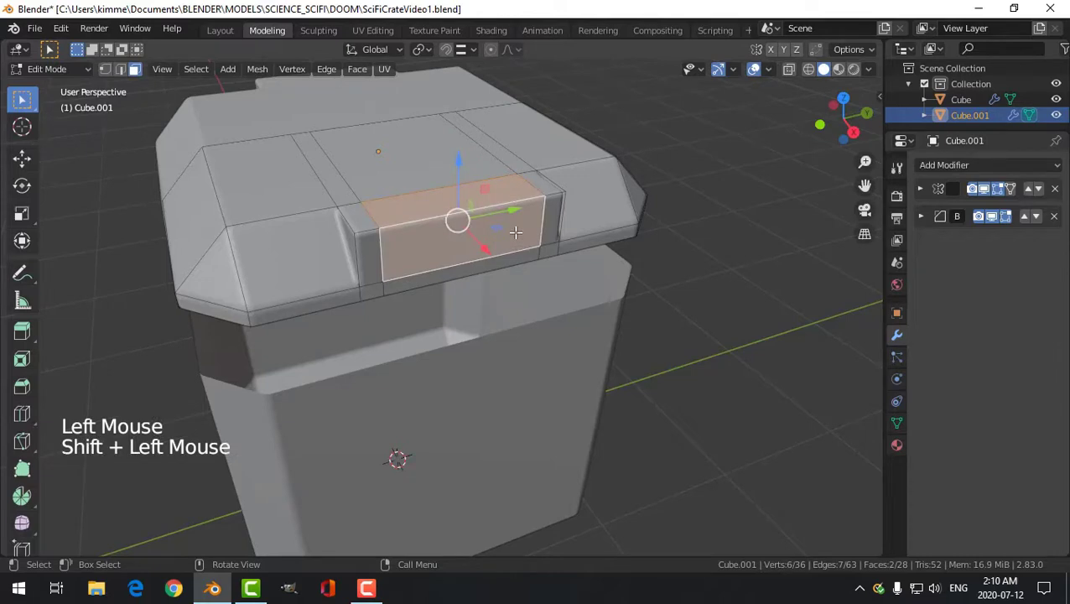
key("x")
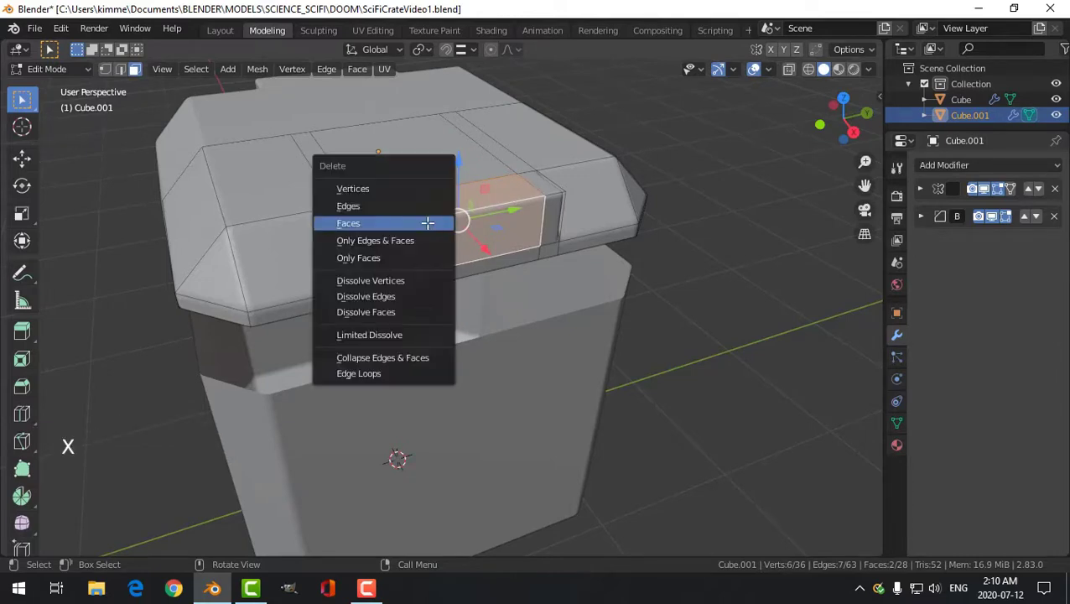
left_click(416, 222)
Step: Turn off the Bevel modifier's viewport display and extrude the recess's inner top edge downward to form a back wall
middle_click_drag(416, 222, 721, 217)
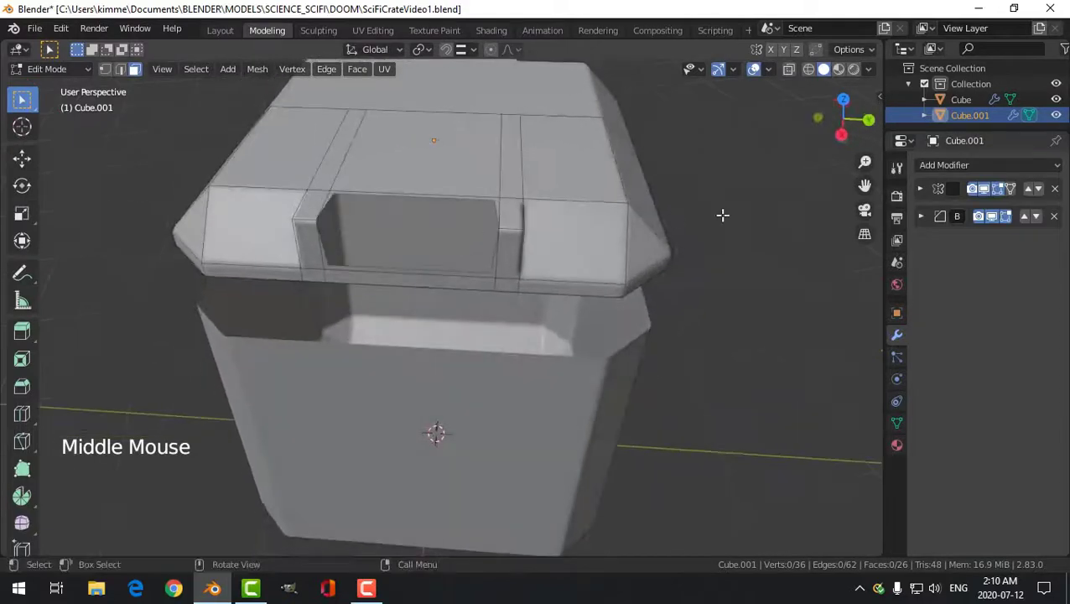
left_click(990, 217)
middle_click_drag(620, 239, 547, 215)
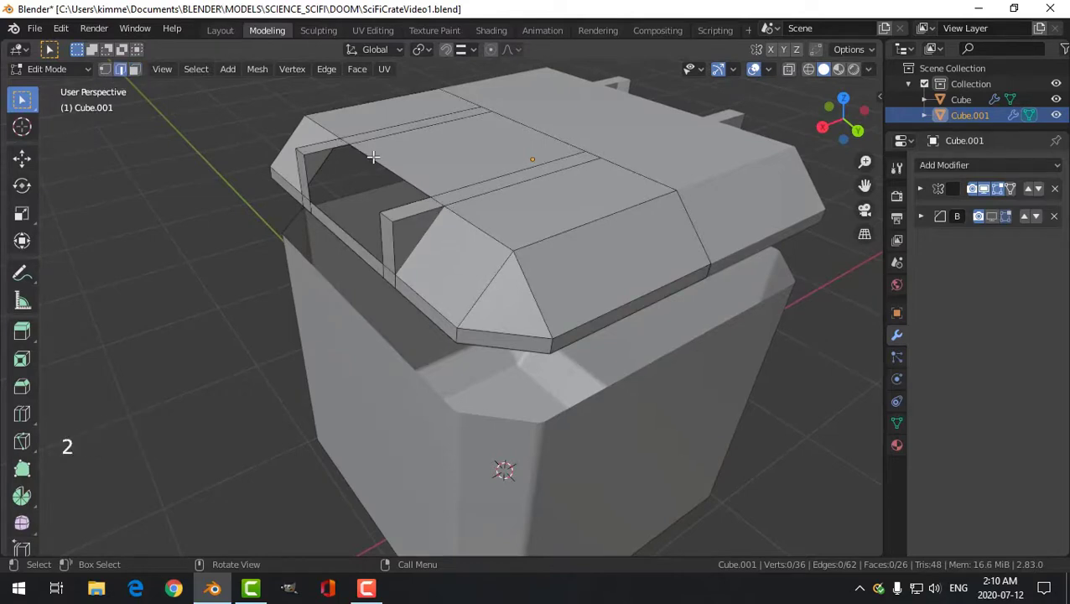
middle_click_drag(482, 210, 336, 213)
key("g")
left_click(472, 205)
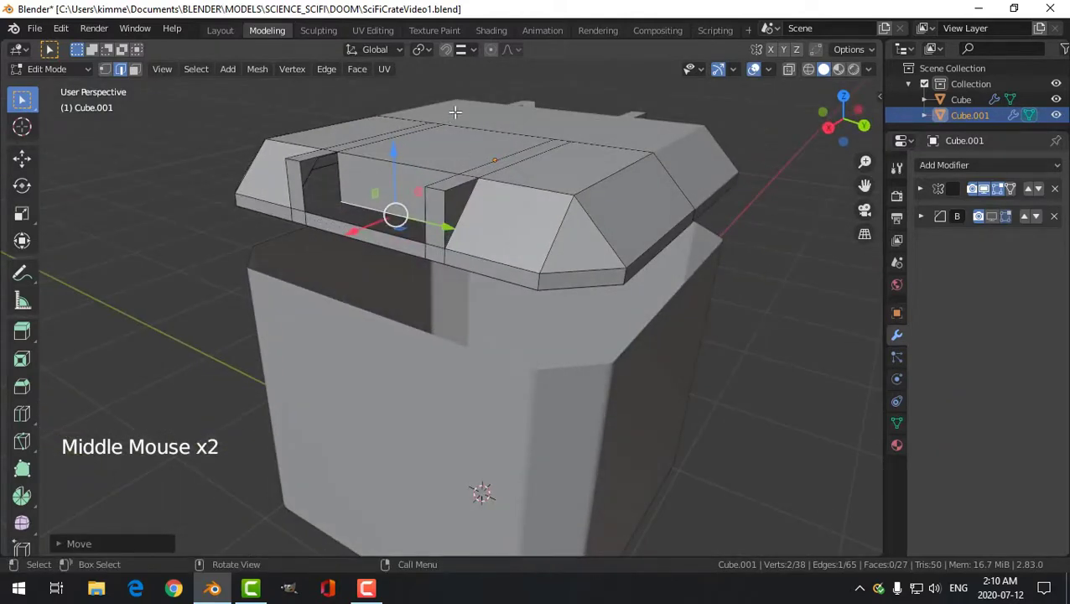
Step: Snap the back wall's bottom edge vertically to the height of the rim's upper edge, and turn snapping off
left_click(445, 49)
middle_click_drag(484, 122, 439, 160)
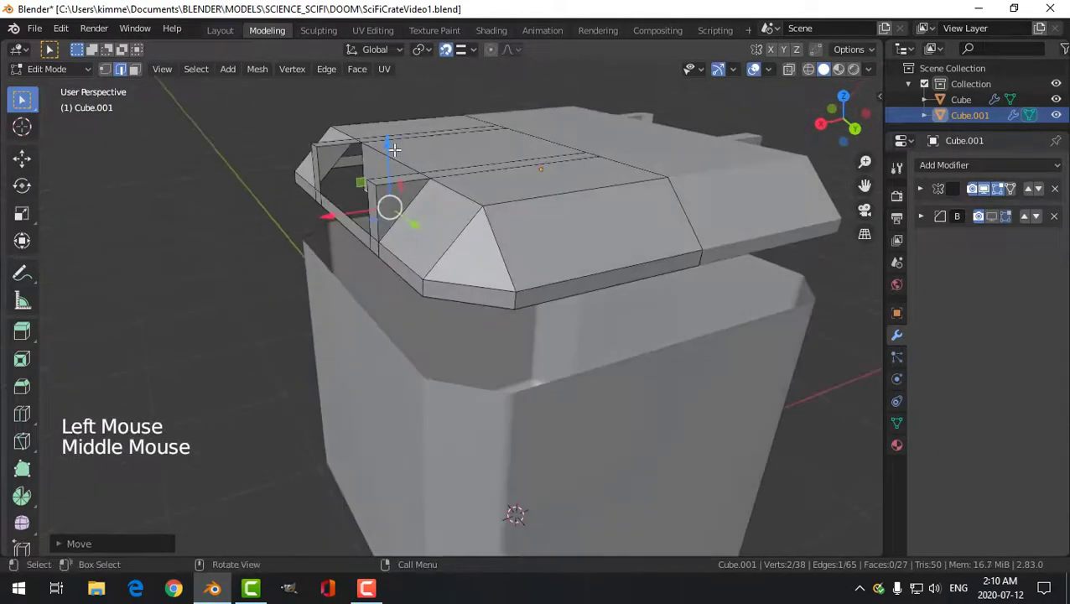
left_click(386, 139)
left_click_drag(385, 139, 345, 206)
middle_click_drag(345, 206, 403, 211)
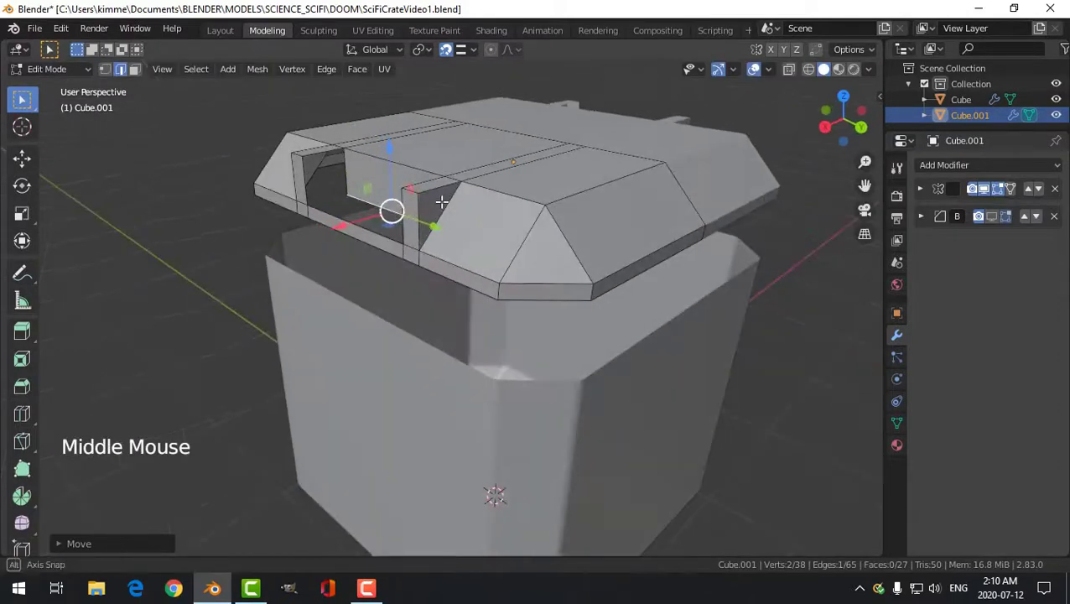
left_click(446, 48)
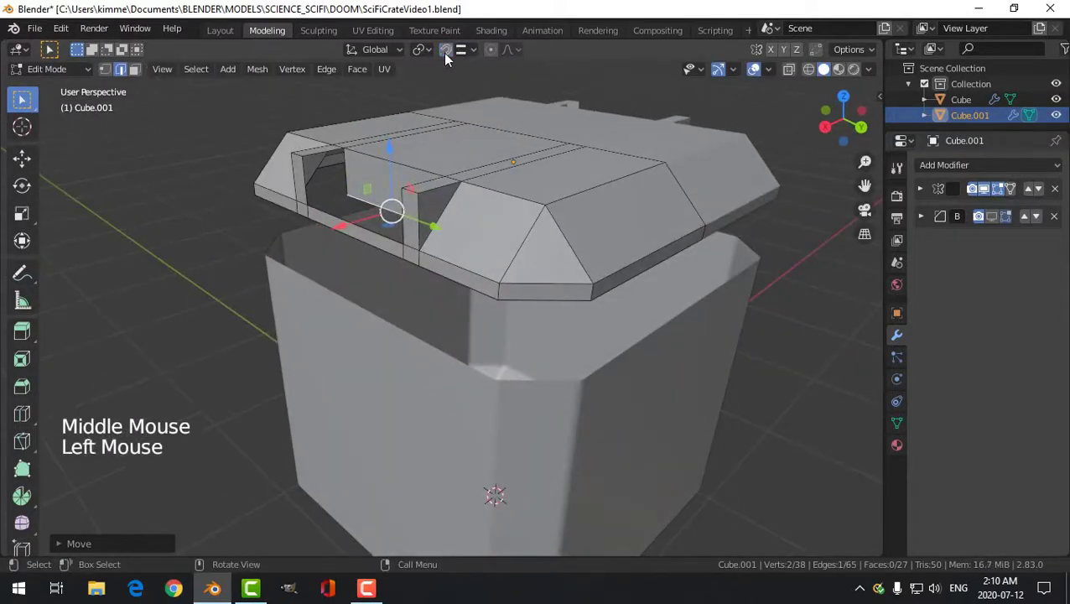
Step: Fill the recess floor between the back wall's bottom edge and the rim edge
left_click(332, 214, "shift")
key("f")
key("alt+a")
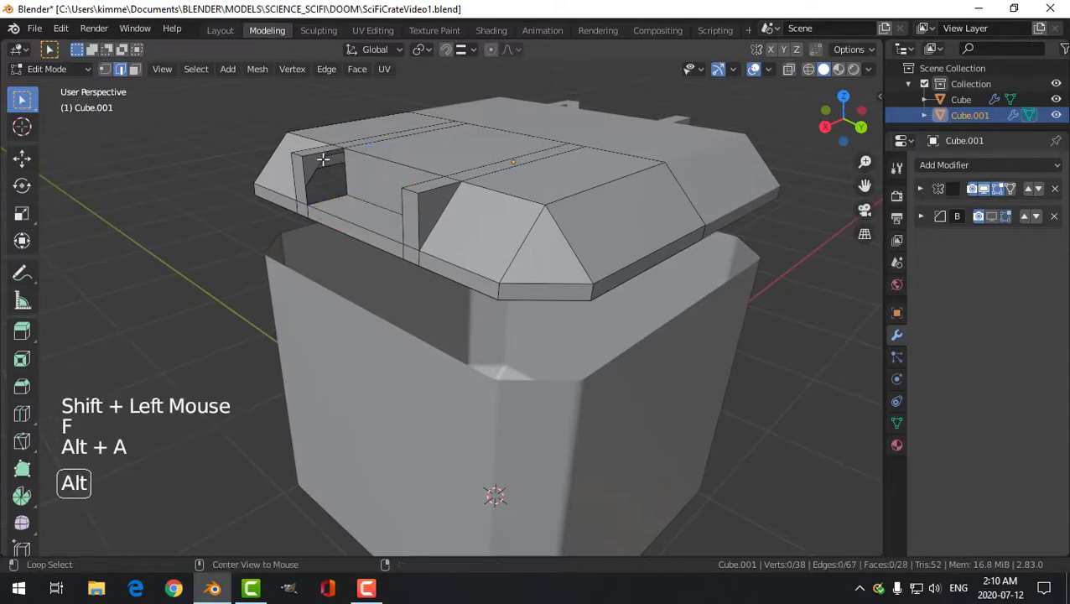
Step: Fill the recess's two side walls and turn the Bevel modifier's viewport display back on
middle_click_drag(323, 158, 369, 236)
scroll(281, 140, "up", 2)
left_click(285, 147)
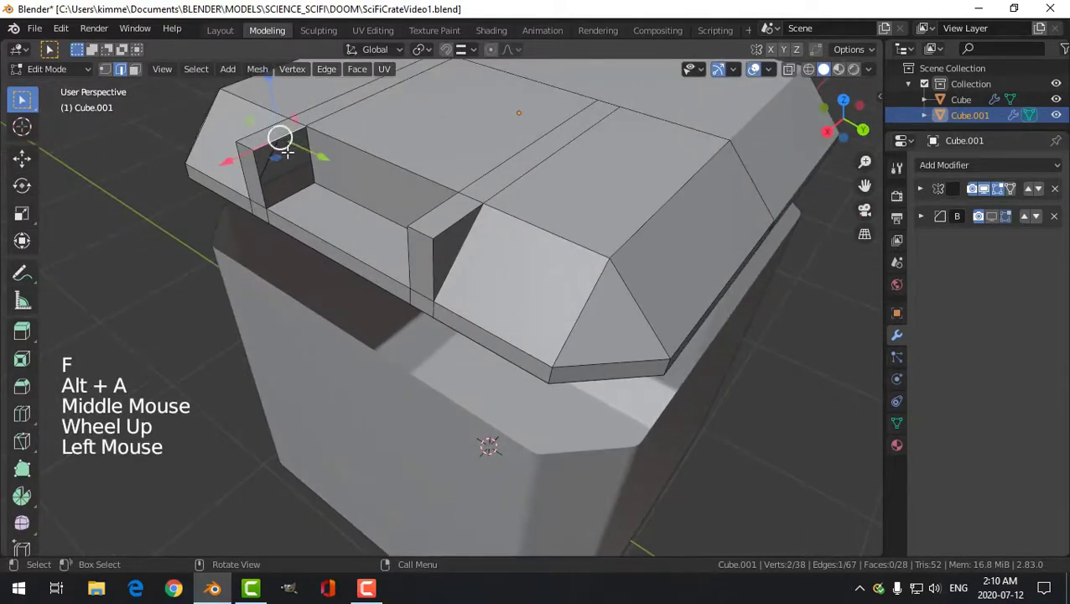
left_click(286, 165, "shift")
key("f")
middle_click_drag(335, 205, 548, 137)
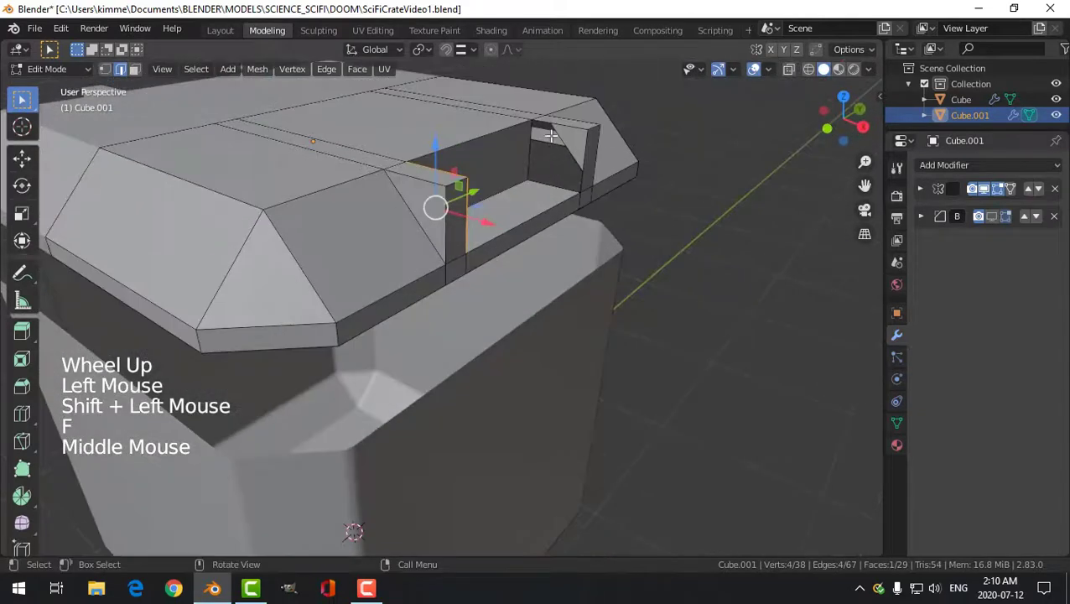
left_click(560, 126)
left_click(582, 184, "shift")
key("f")
key("alt+a")
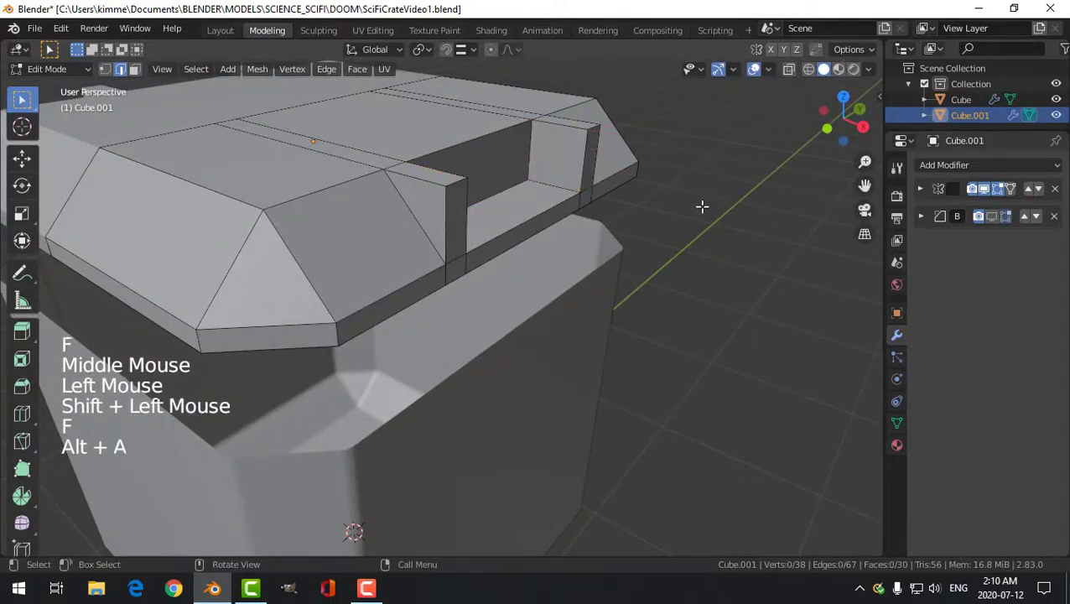
left_click(991, 217)
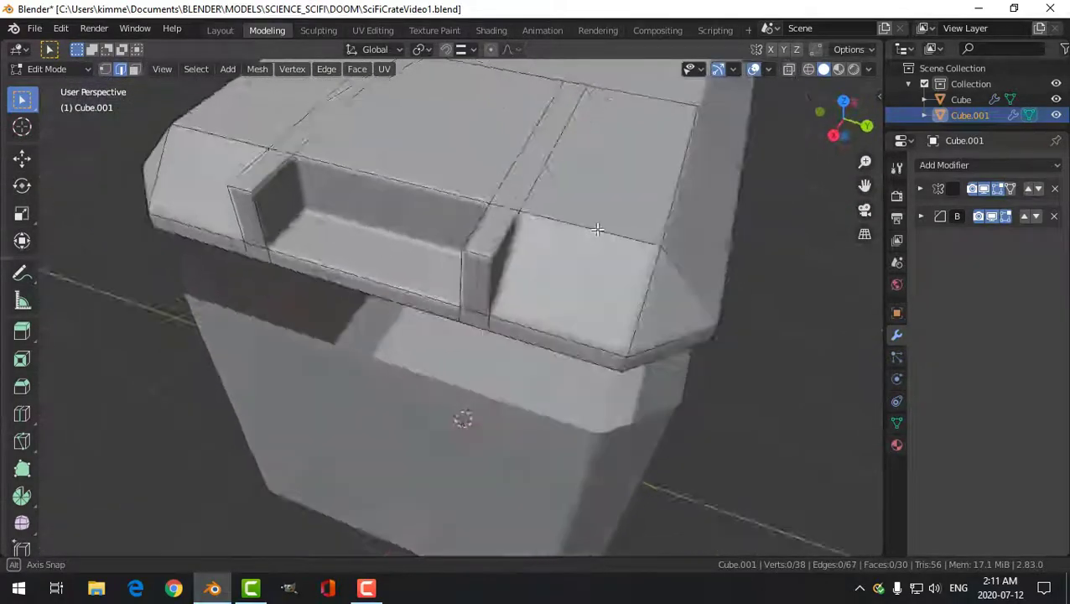
scroll(608, 262, "down", 5)
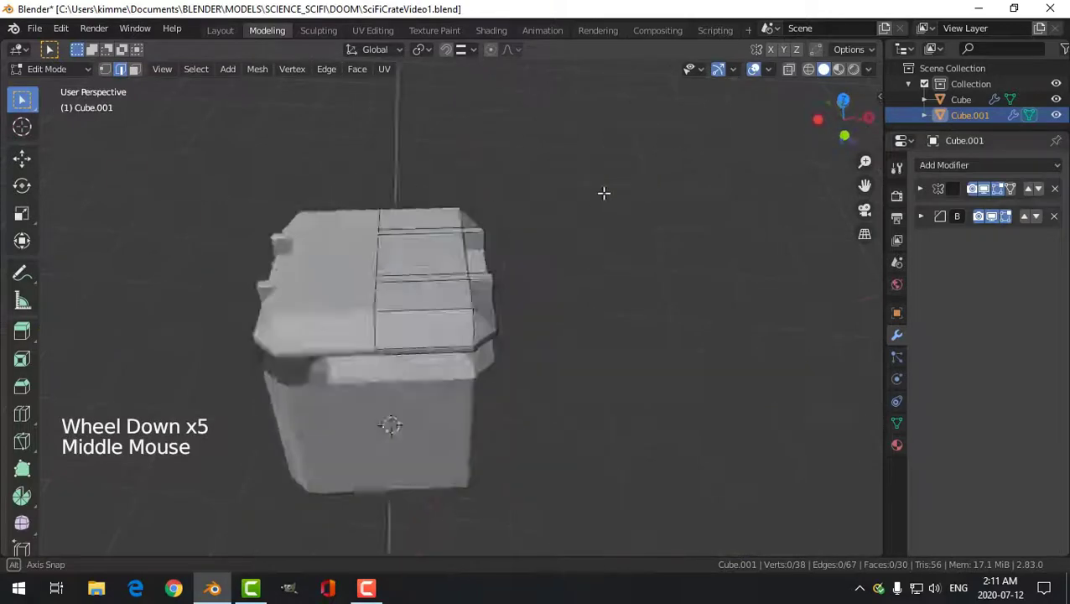
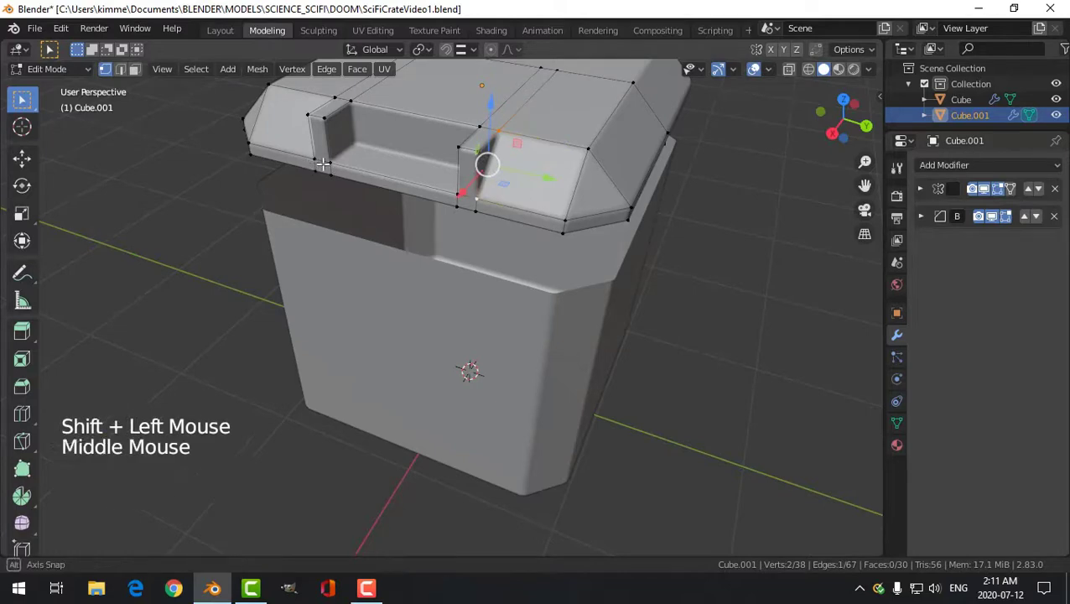
Step: Select the inner vertices of the sloped faces on both sides of the block and scale them outward along Y
left_click(475, 104, "shift")
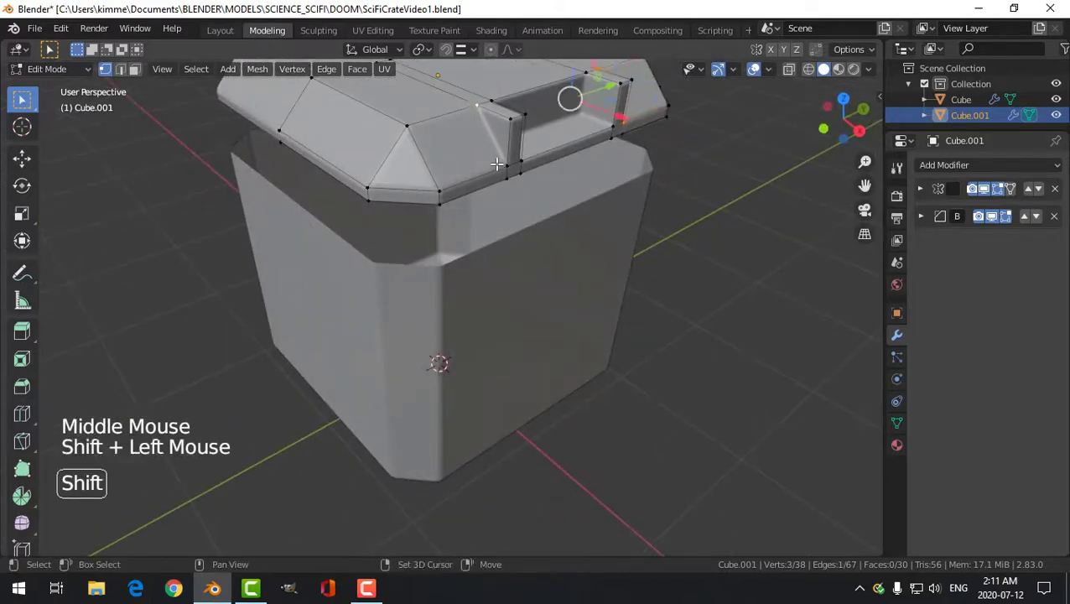
left_click(501, 166, "shift")
middle_click_drag(500, 166, 578, 248)
scroll(543, 218, "down", 2)
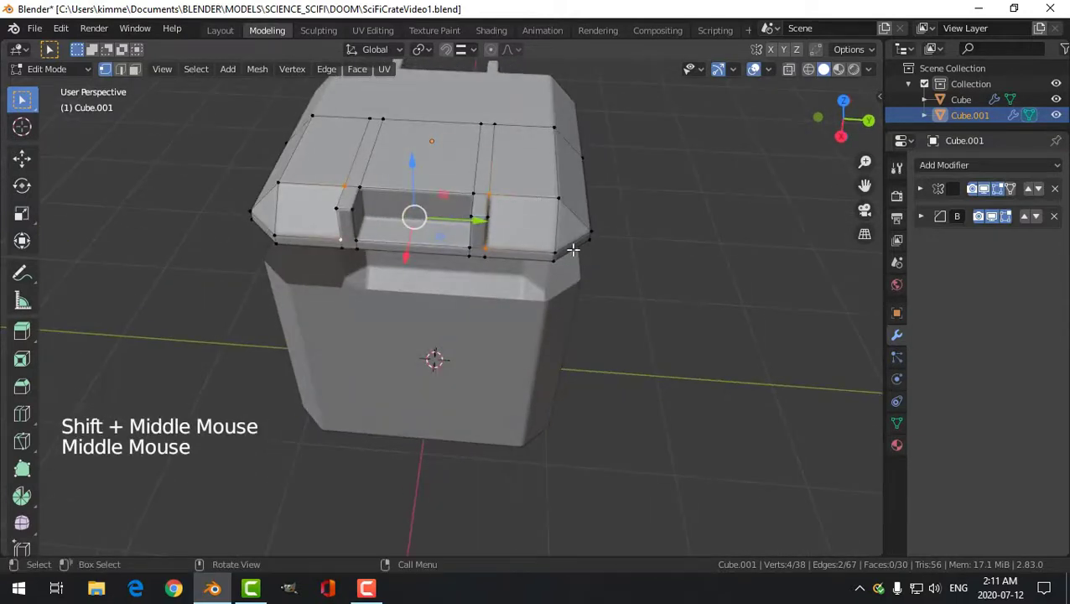
key("s")
key("y")
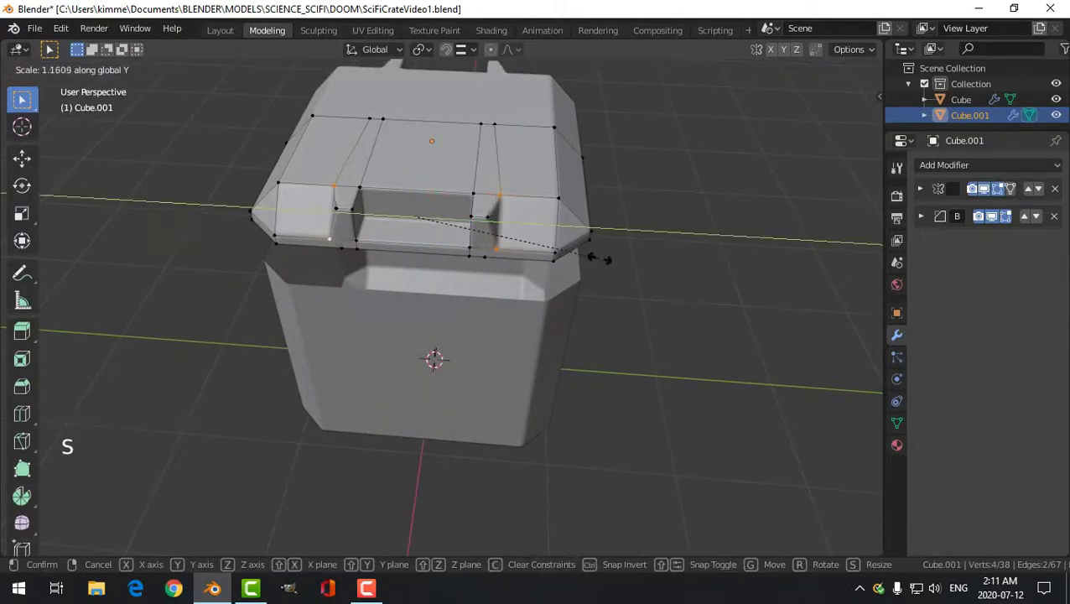
left_click(657, 265)
Step: Scale the same four vertices slightly back inward along Y and clear the selection
scroll(656, 263, "down", 4)
middle_click_drag(657, 262, 664, 214)
scroll(469, 285, "up", 1)
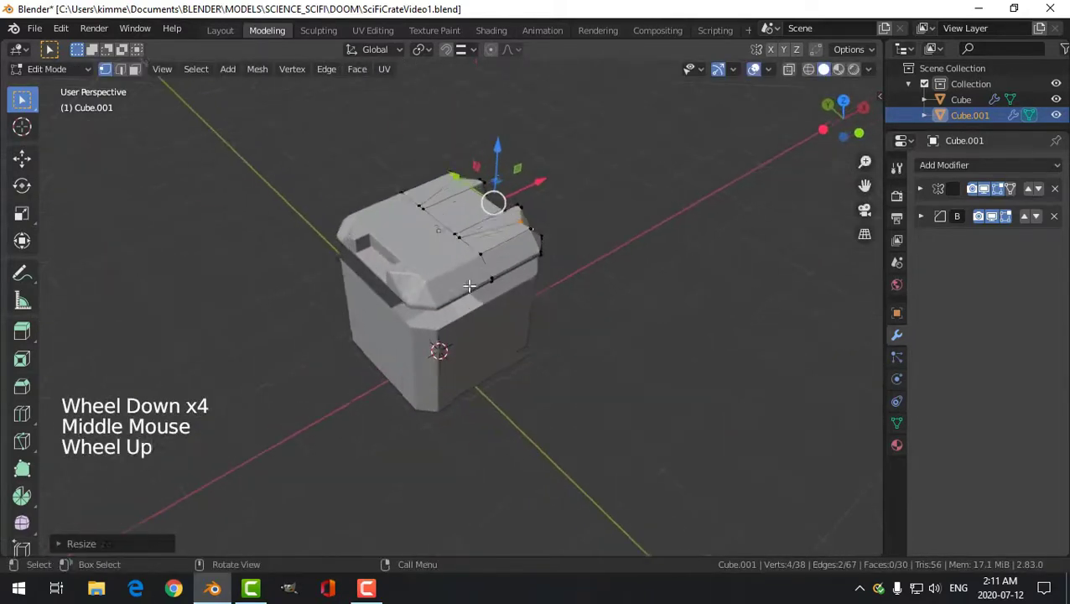
scroll(469, 286, "up", 2)
middle_click_drag(468, 286, 494, 291)
scroll(492, 268, "up", 3)
scroll(515, 249, "down", 1)
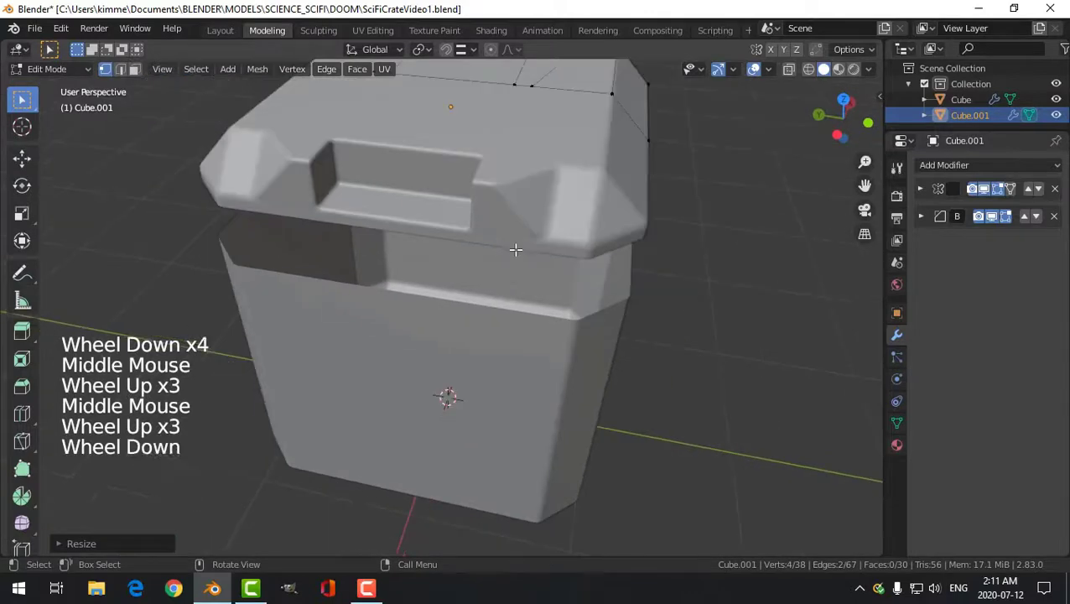
middle_click_drag(515, 249, 230, 240)
scroll(545, 212, "down", 1)
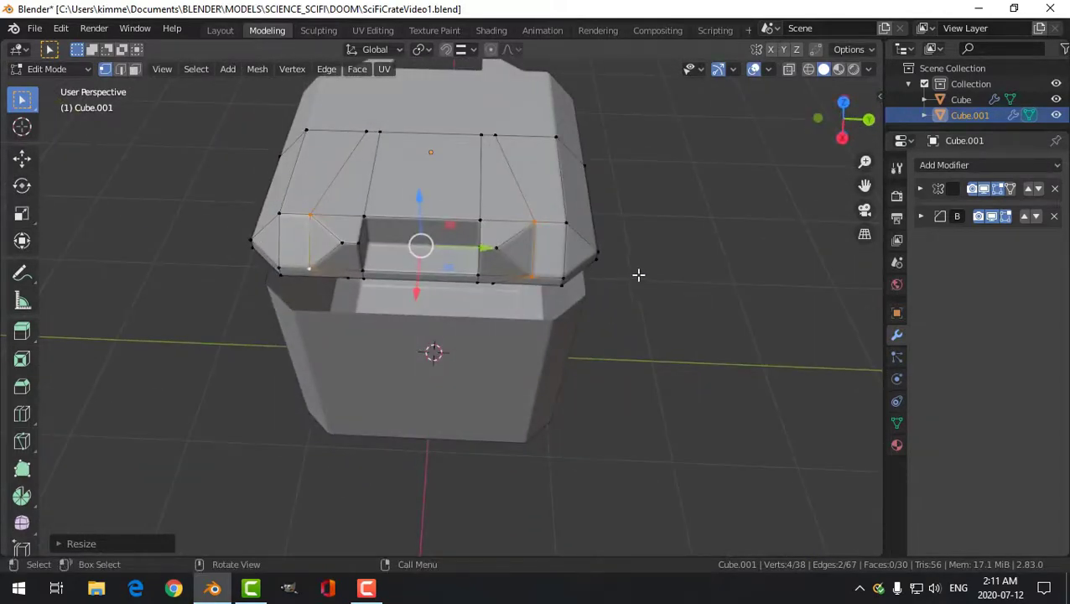
key("s")
key("y")
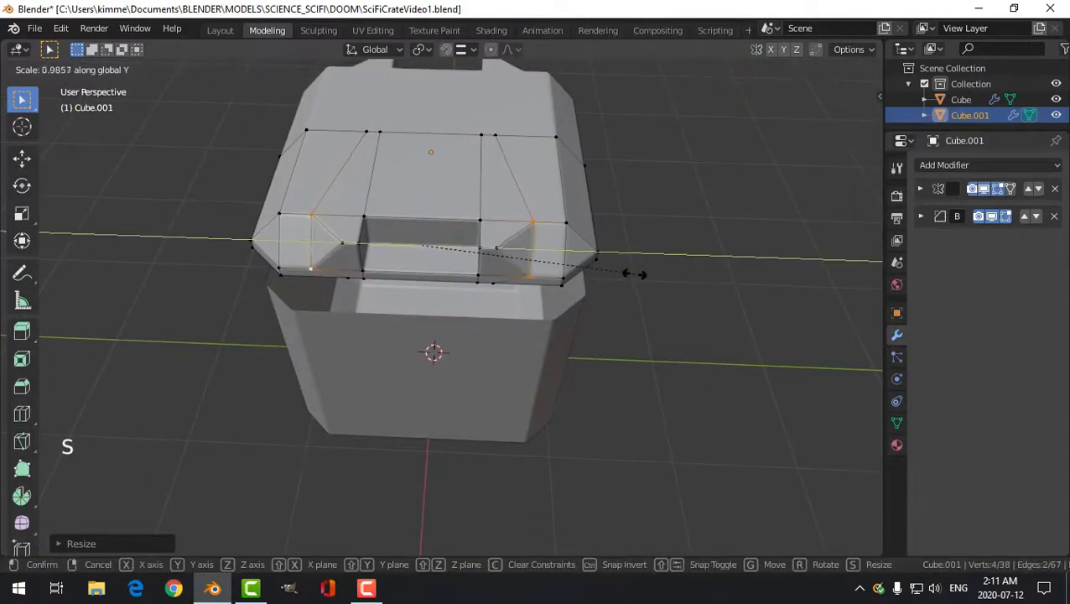
left_click(624, 276)
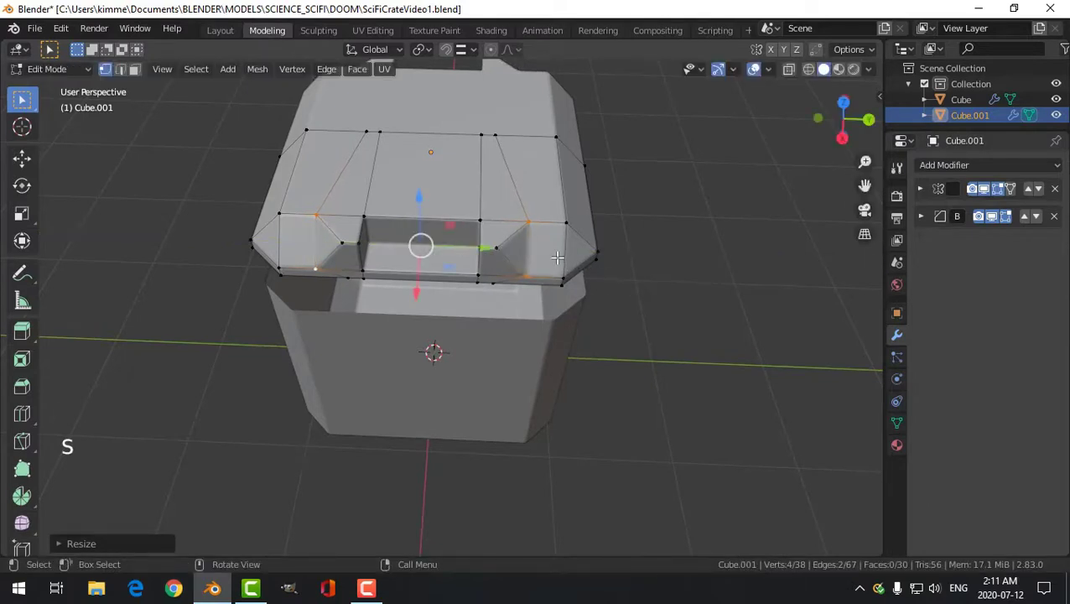
key("alt+a")
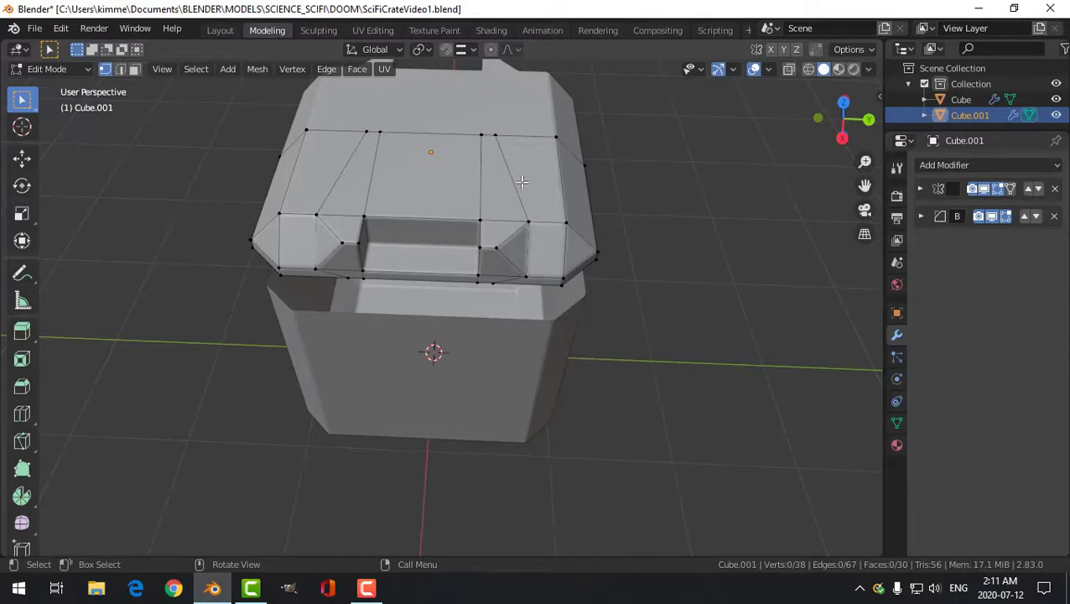
Step: Select the strip's outer vertices on the lid's top centre line and the rim's lower edge on one side, and move them outward along Y
left_click(495, 133)
middle_click_drag(494, 132, 518, 185)
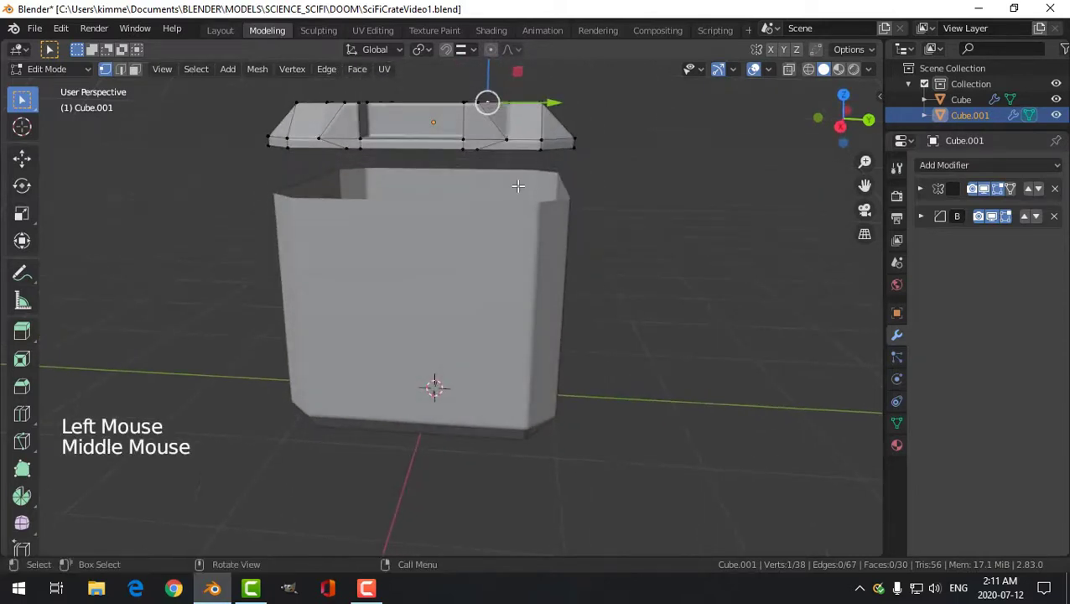
left_click(473, 146, "shift")
middle_click_drag(537, 150, 544, 199)
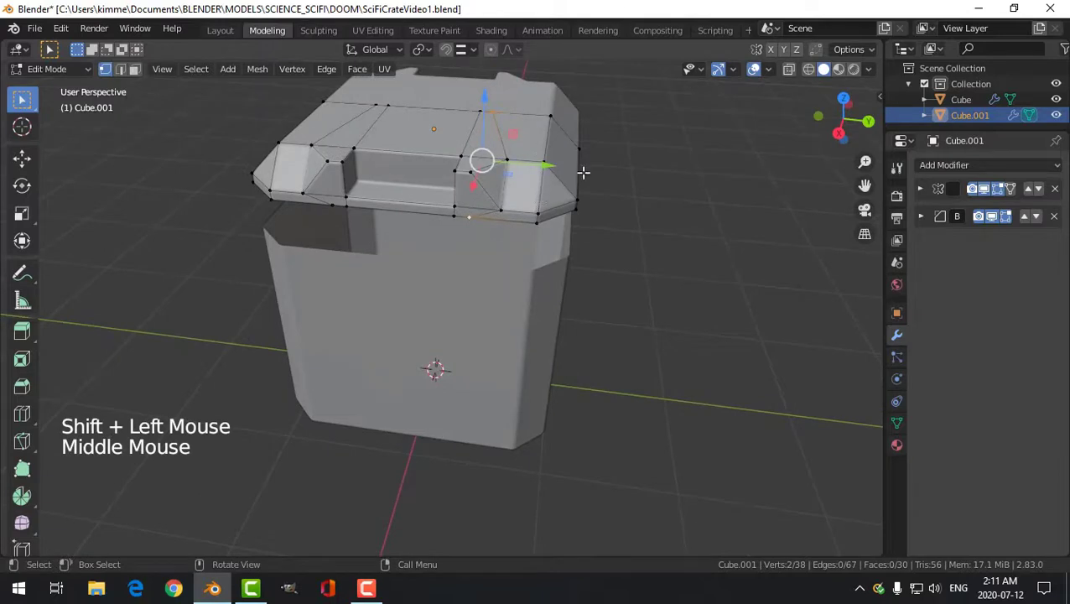
left_click_drag(546, 165, 566, 173)
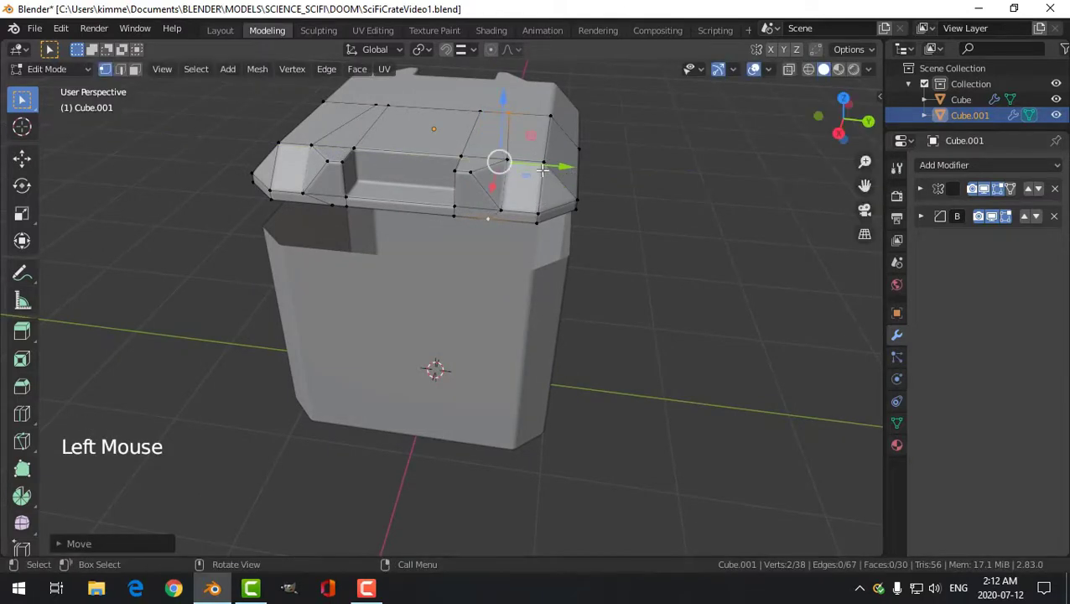
Step: Enable vertex snapping and snap the two selected lid vertices along Y into line with the sloped face's base corner, then clear the selection
left_click(449, 49)
left_click(464, 52)
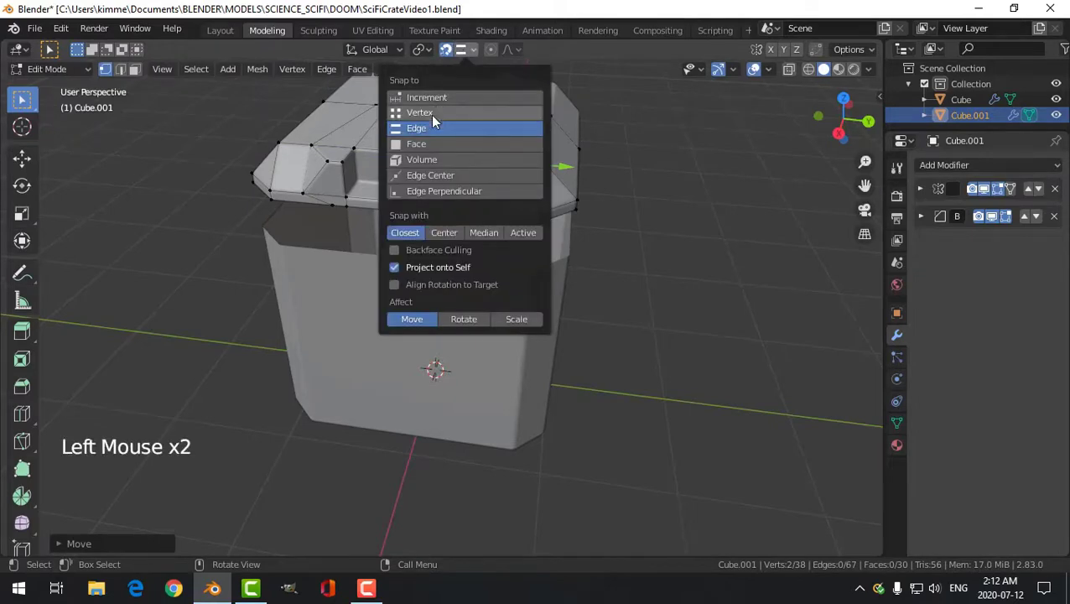
left_click(428, 114)
scroll(560, 169, "up", 2)
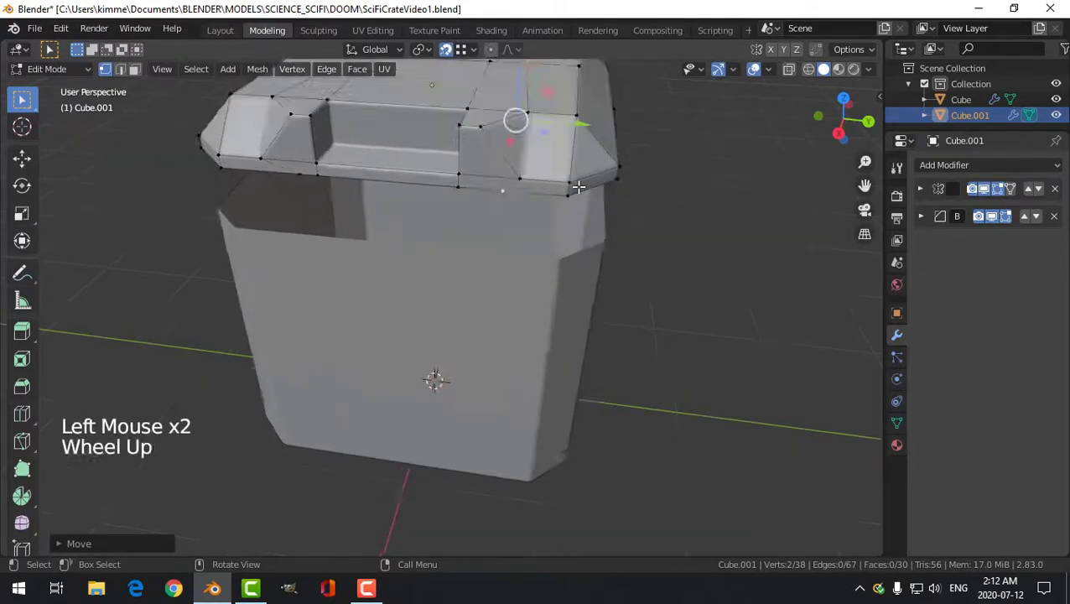
middle_click_drag(606, 163, 570, 225, "shift")
left_click(570, 225)
left_click_drag(570, 224, 523, 221)
scroll(518, 261, "down", 1)
key("alt+a")
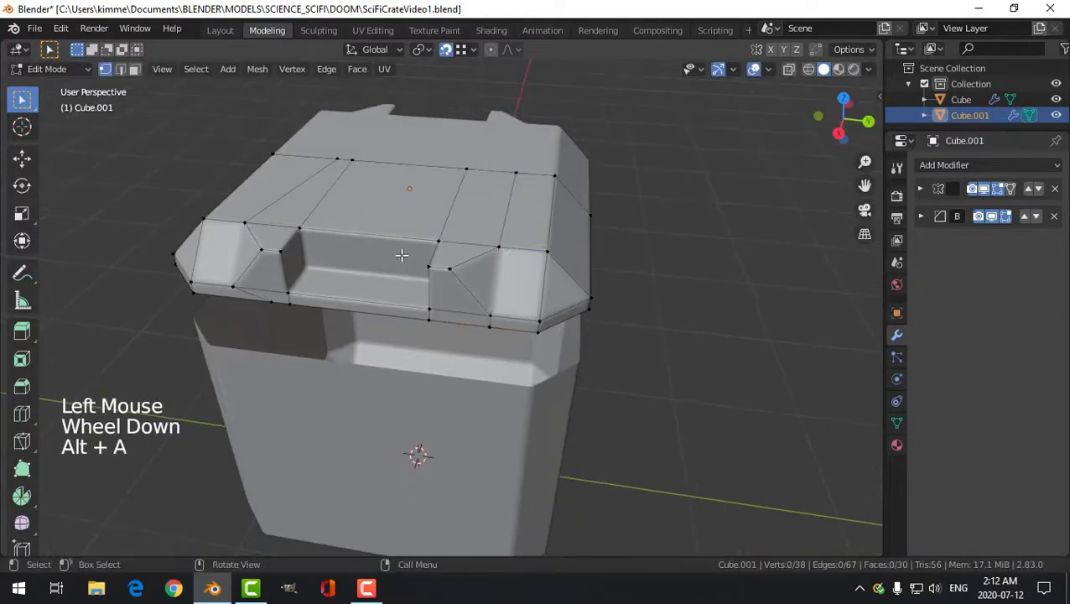
Step: Snap the matching top and rim vertices on the recess's other side along Y to the sloped face's base corner, then turn snapping off
middle_click_drag(406, 255, 705, 251, "shift")
left_click(605, 153)
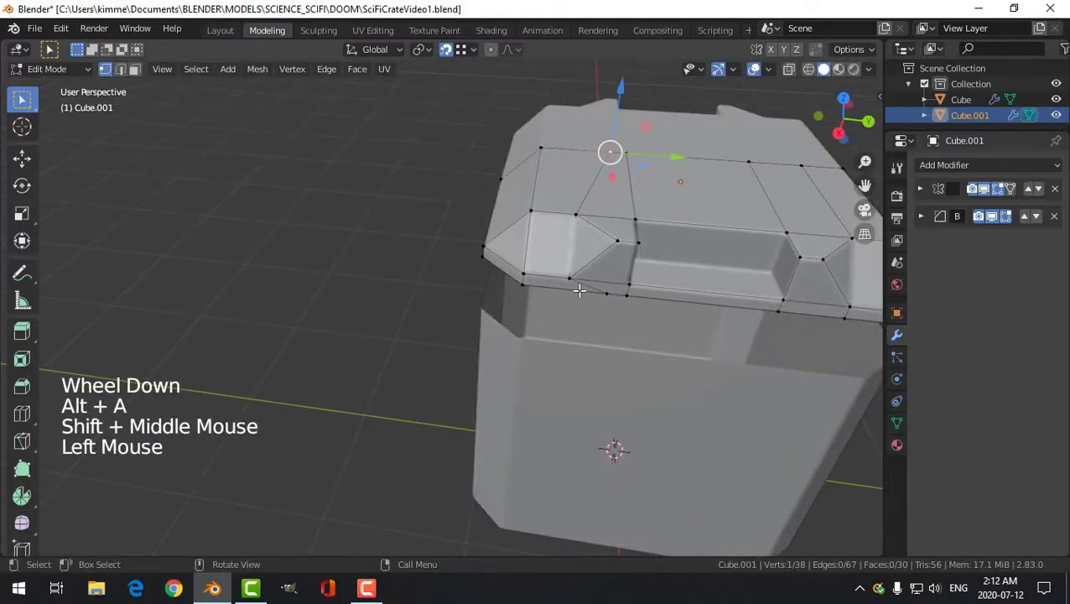
left_click(605, 293, "shift")
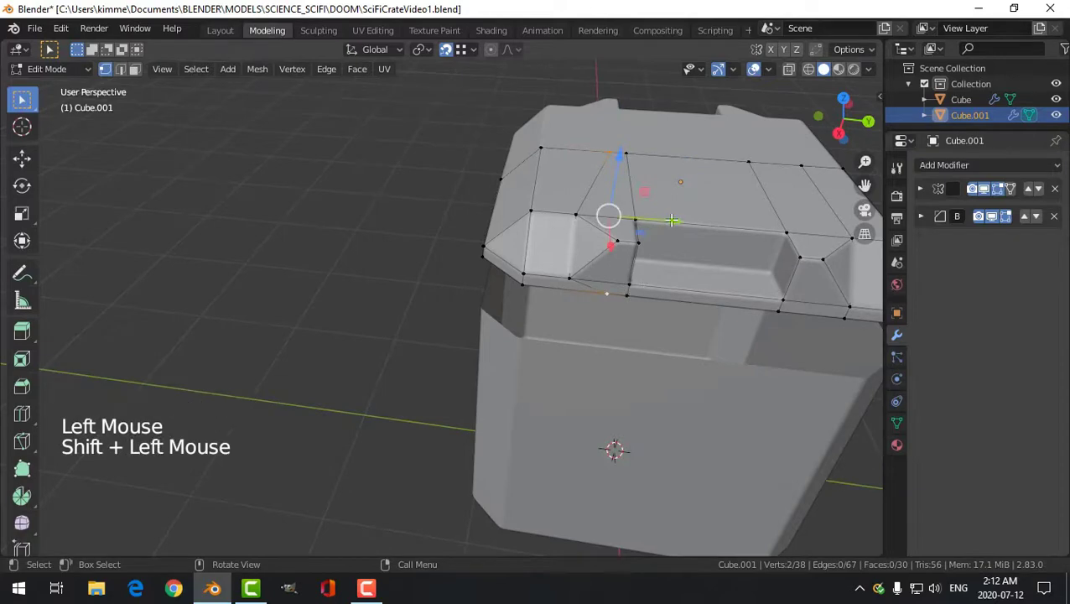
left_click_drag(672, 220, 572, 212)
key("alt+a")
scroll(637, 252, "down", 2)
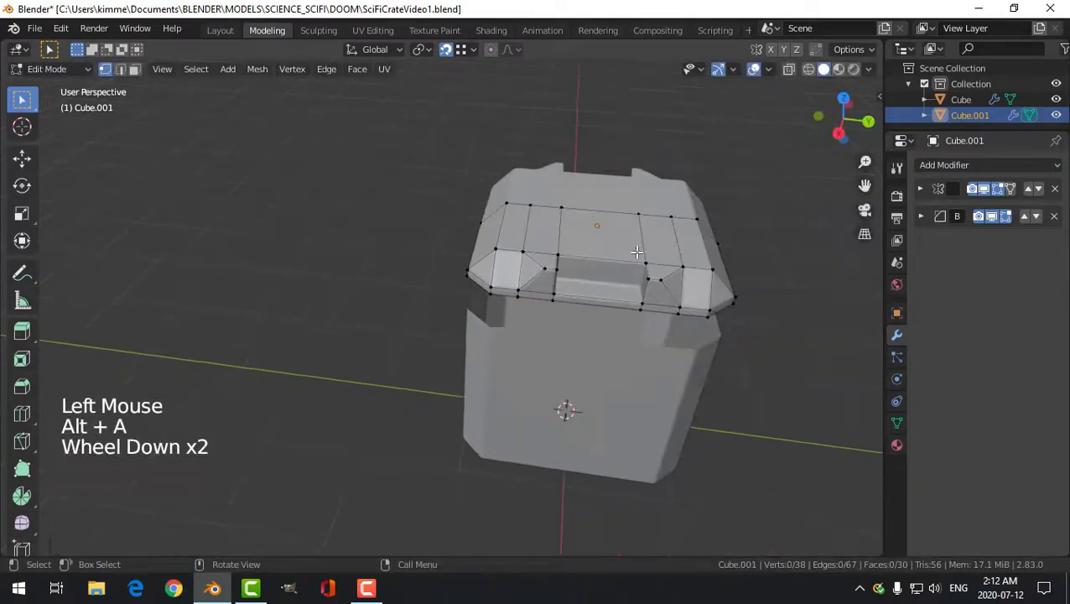
key("Tab")
middle_click_drag(682, 250, 623, 205)
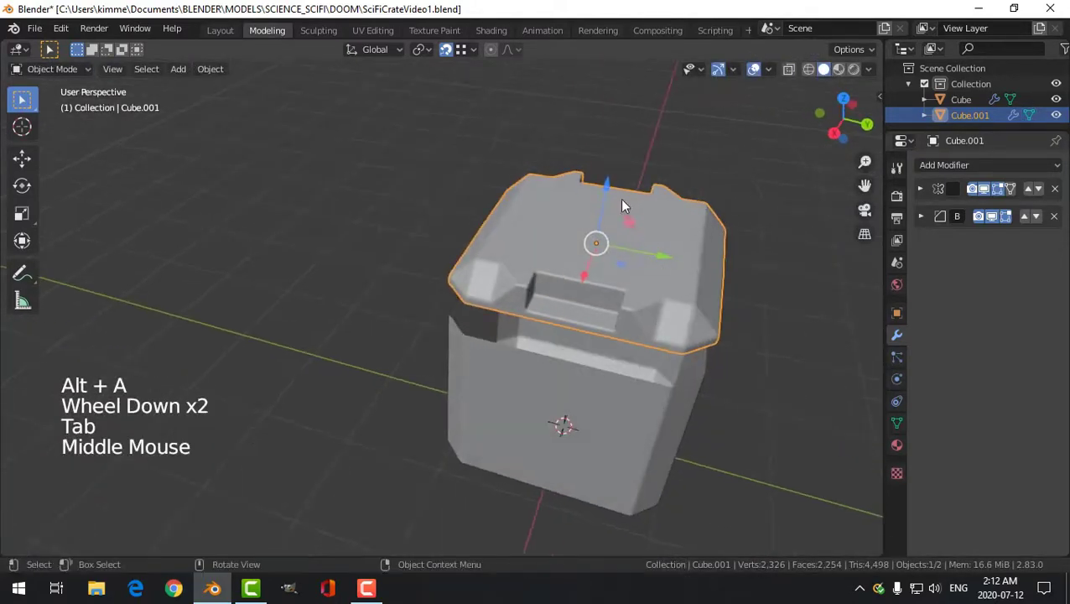
left_click(447, 51)
Step: Bevel the two horizontal edges on either side of the lid's recess with 5 segments and a width of about 0.059 m
middle_click_drag(668, 236, 566, 291)
scroll(419, 295, "up", 2)
key("Tab")
scroll(637, 268, "up", 1)
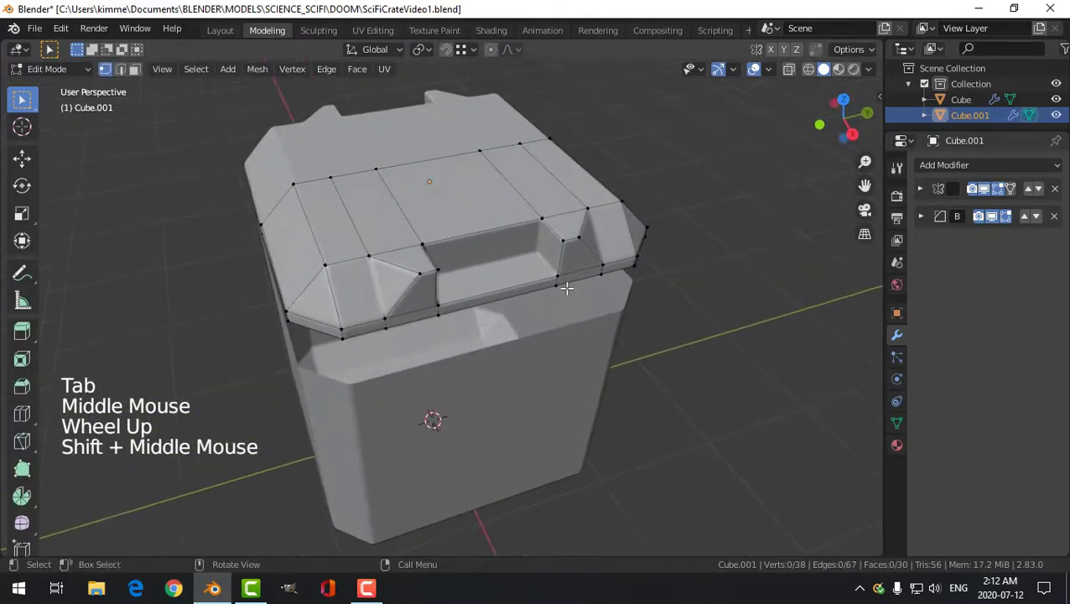
key("2")
scroll(447, 257, "up", 3)
left_click(399, 208)
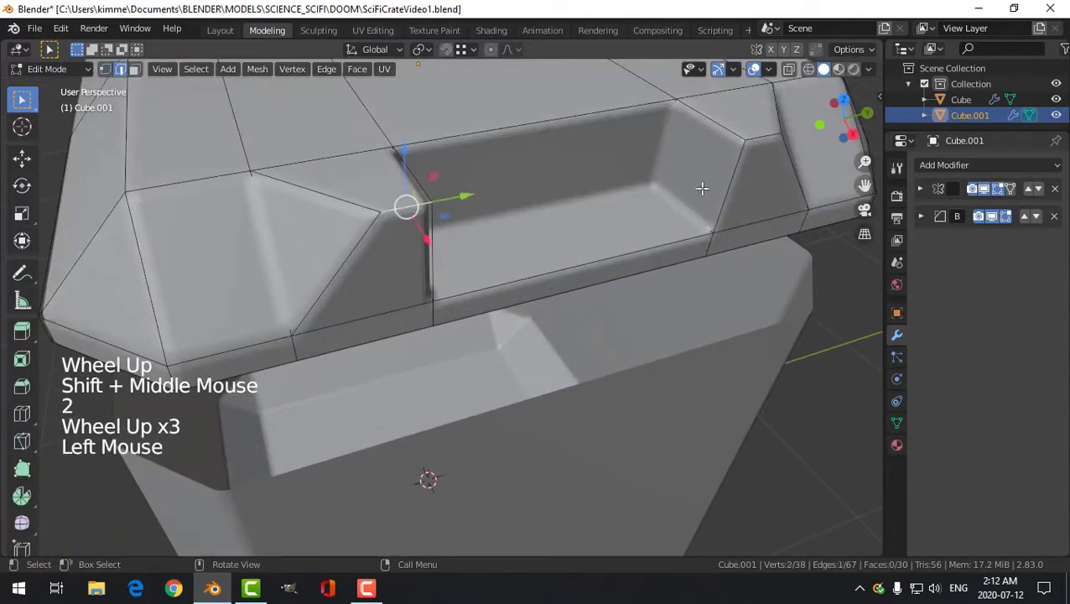
left_click(778, 225, "shift")
scroll(707, 276, "down", 2)
middle_click_drag(708, 277, 671, 283, "shift")
middle_click_drag(670, 283, 625, 279)
key("ctrl+b")
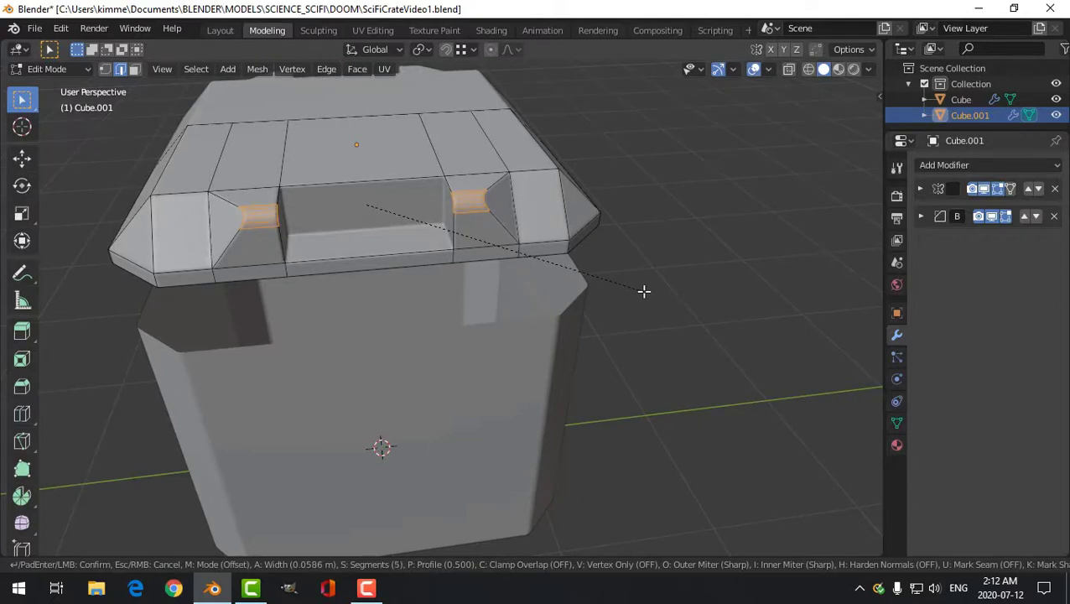
left_click(643, 291)
Step: Examine the lid in Object Mode from several angles and in the top orthographic view
key("Tab")
middle_click_drag(656, 289, 774, 312)
scroll(546, 303, "down", 3)
middle_click_drag(546, 302, 711, 340)
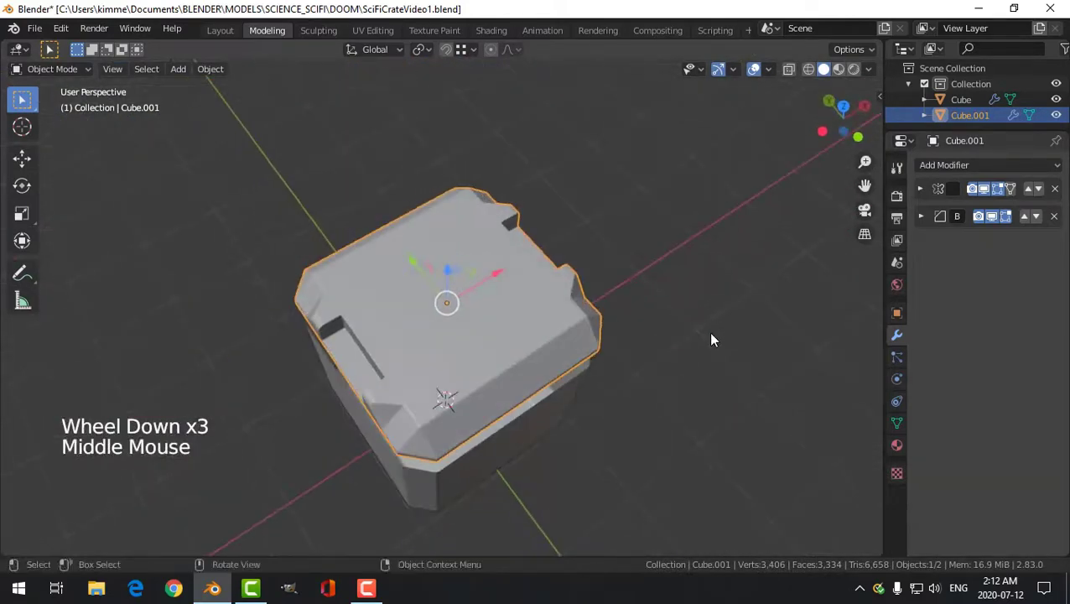
key("alt+a")
scroll(481, 347, "up", 2)
middle_click_drag(480, 347, 569, 401)
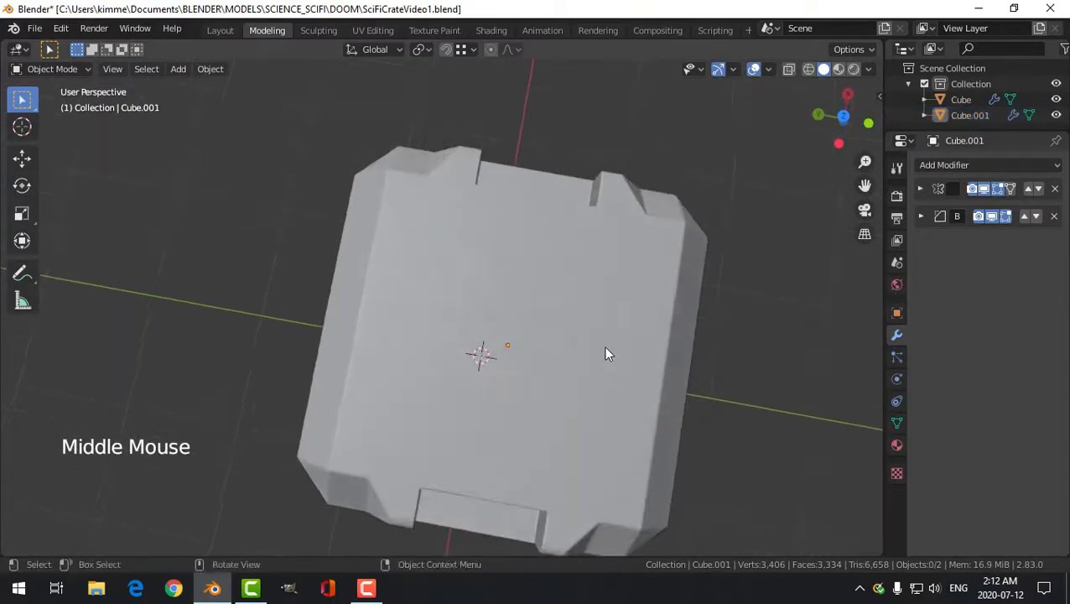
middle_click_drag(608, 353, 610, 337)
key("KP_7")
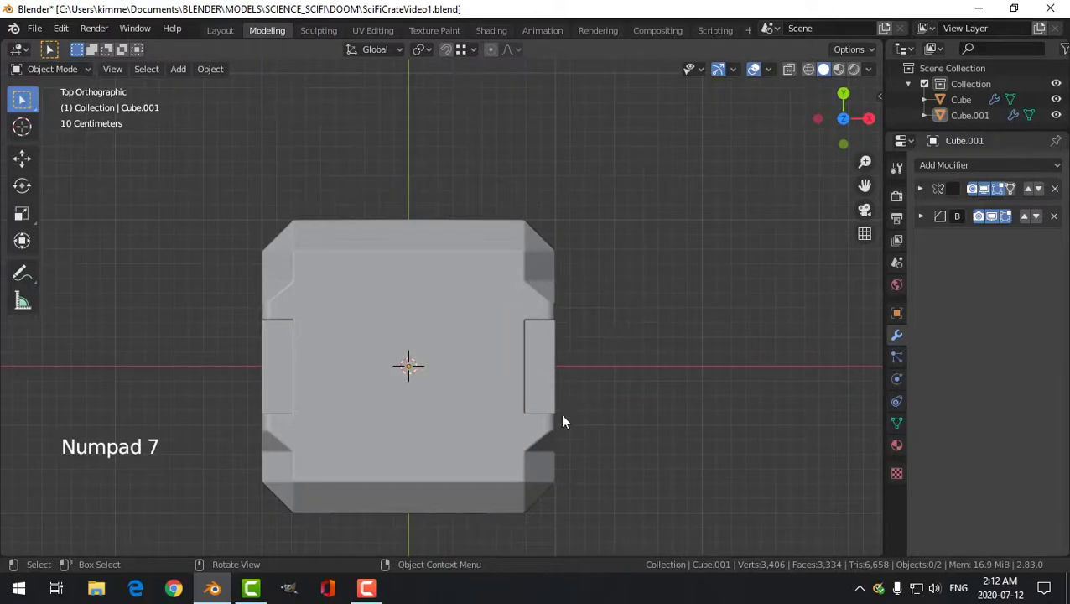
scroll(571, 398, "down", 1)
middle_click_drag(612, 418, 504, 327)
scroll(498, 270, "up", 3)
scroll(501, 329, "down", 3)
Step: Duplicate the back, floor and two side faces of the lid's recess and separate them into their own object
left_click(430, 276)
key("Tab")
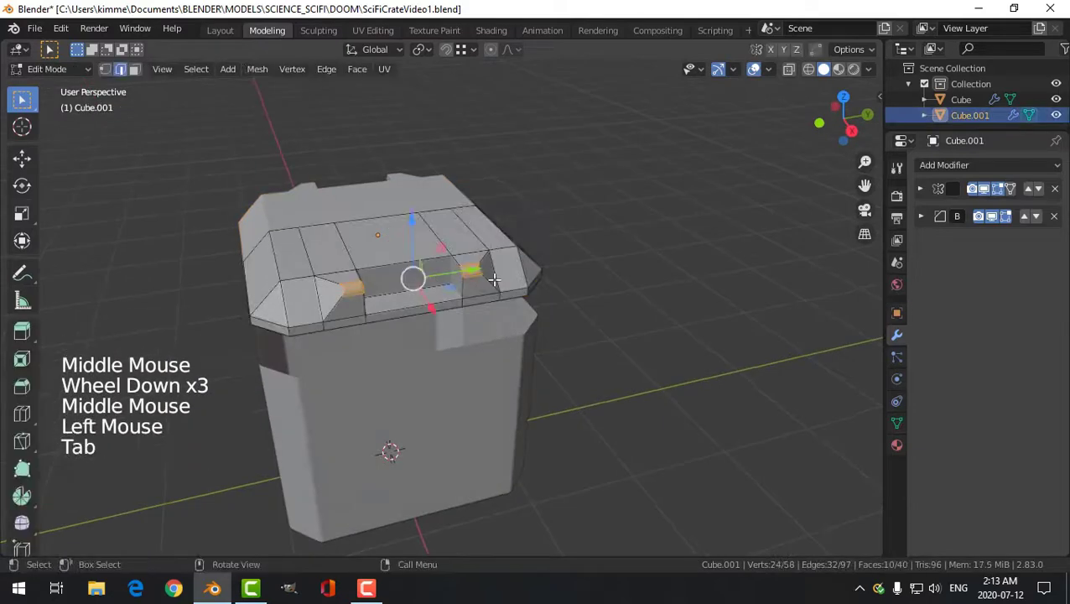
middle_click_drag(430, 277, 523, 300)
key("alt+a")
scroll(483, 290, "up", 3)
key("3")
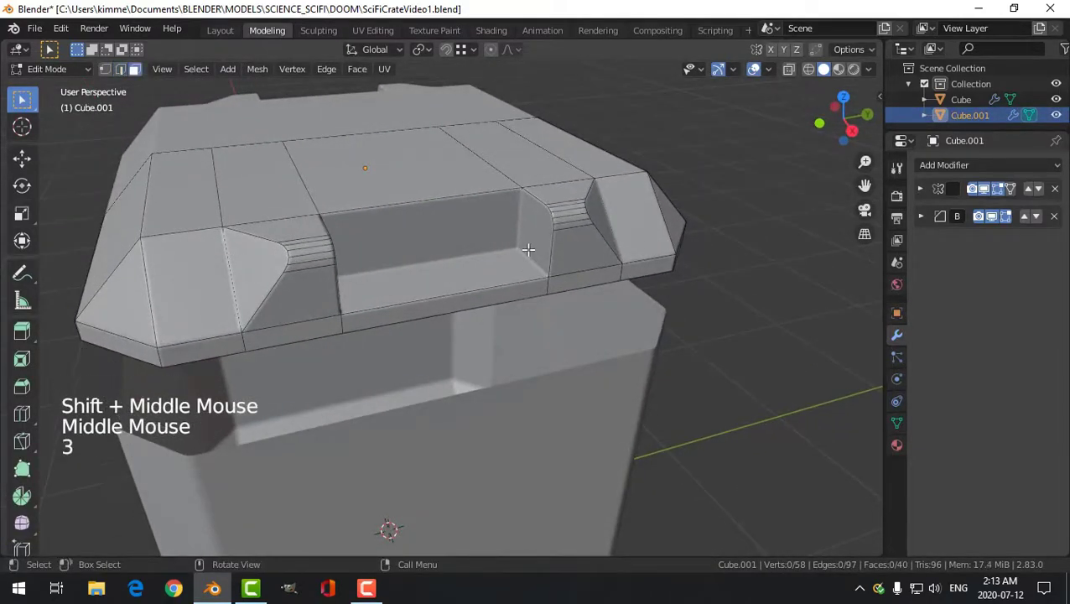
left_click(529, 252)
left_click(453, 245, "shift")
middle_click_drag(452, 264, 317, 275)
left_click(229, 227, "shift")
middle_click_drag(229, 226, 475, 260)
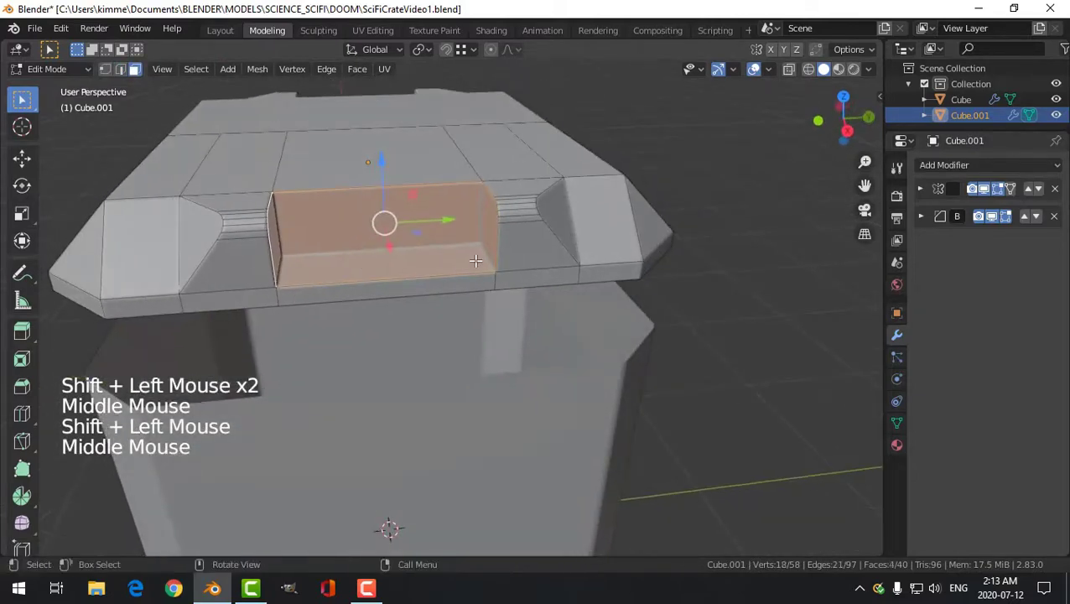
key("shift+d")
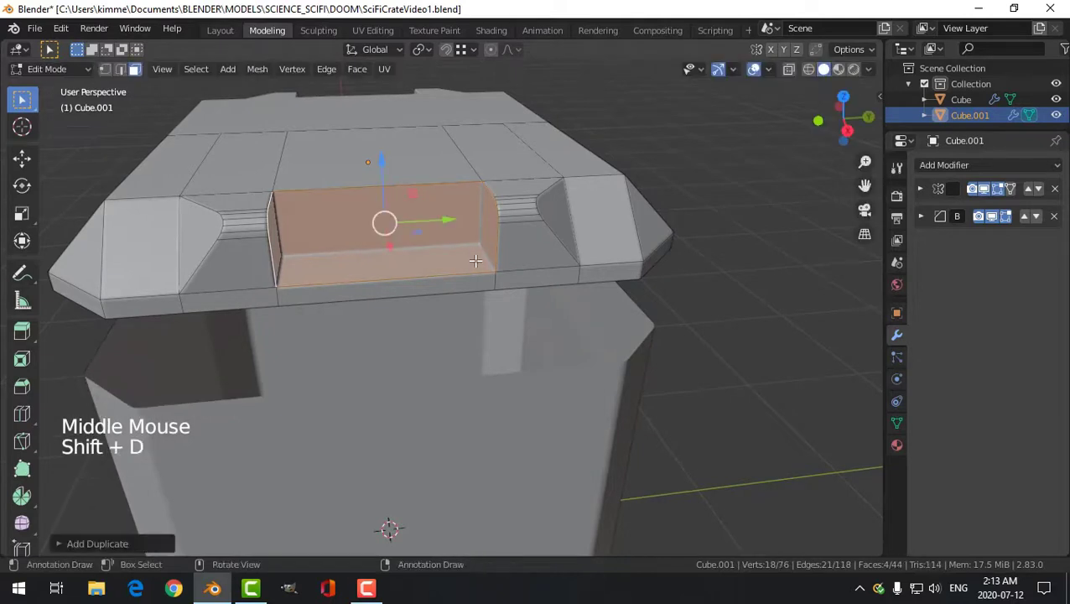
key("p")
left_click(476, 261)
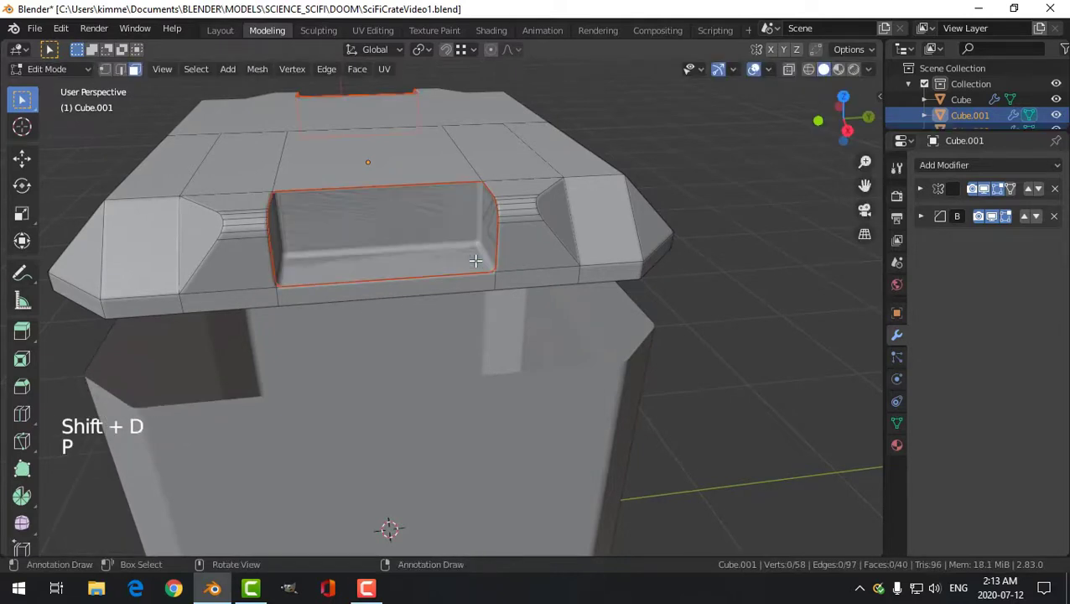
Step: Add a Solidify modifier to the separated recess piece with Even Thickness enabled and a thickness of -0.035 m
key("Tab")
left_click(419, 219)
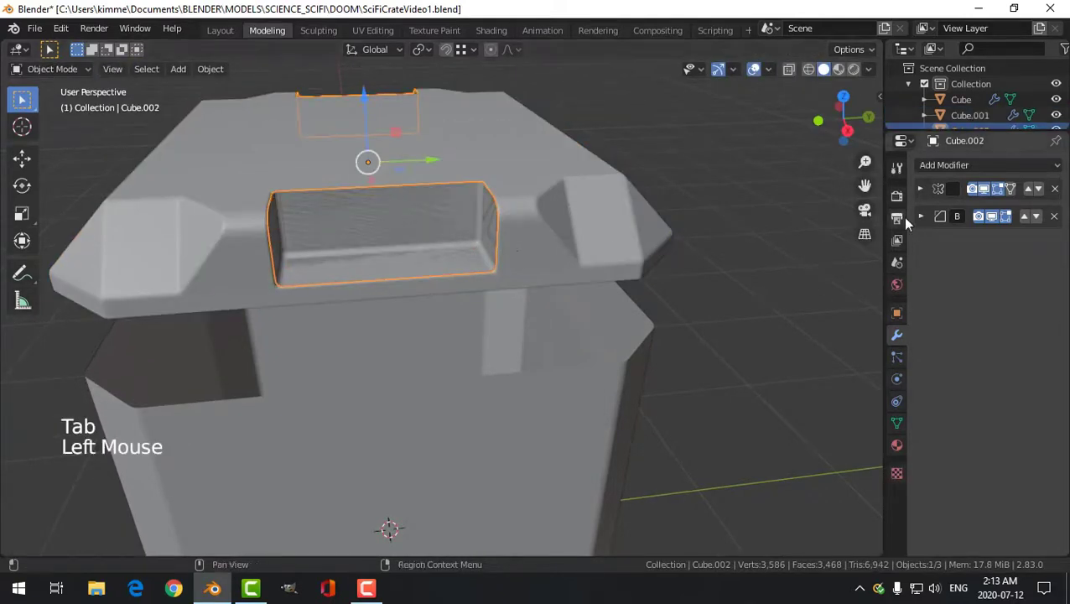
left_click(936, 167)
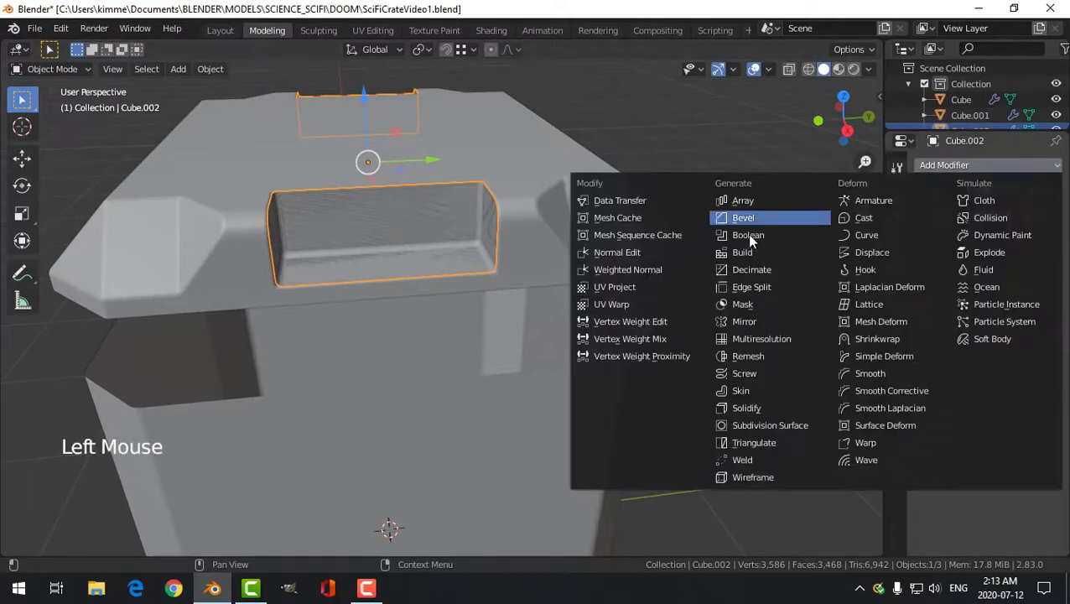
left_click(750, 406)
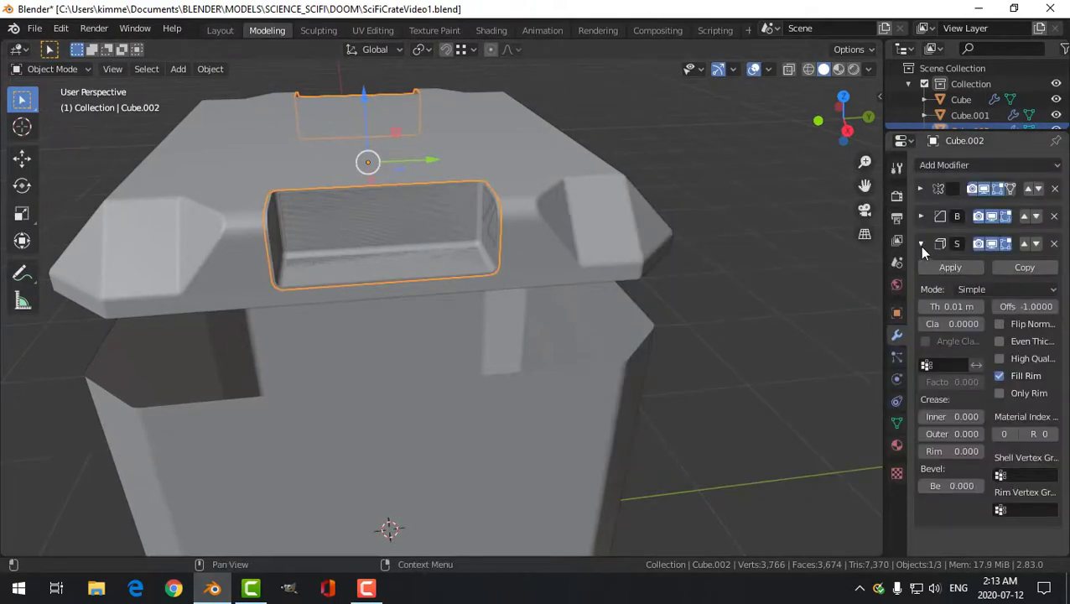
left_click(996, 342)
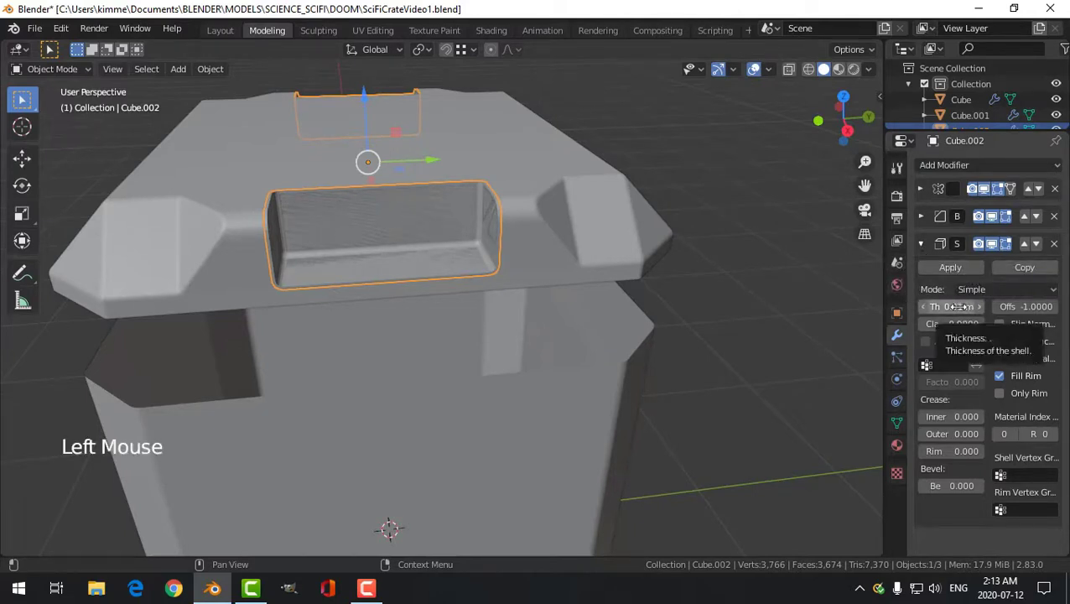
key("shift")
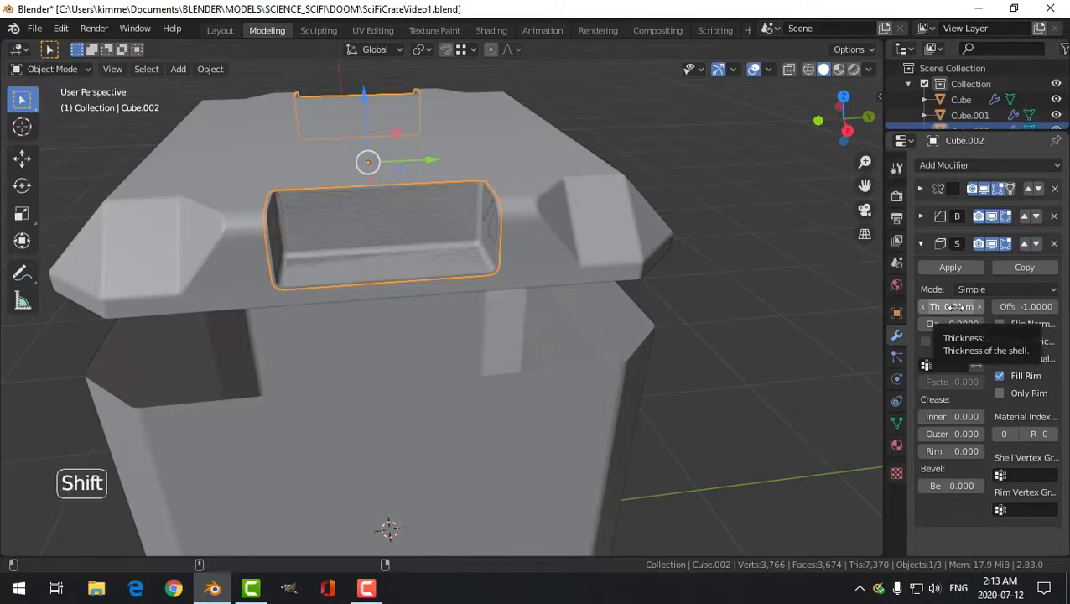
left_click(956, 307, "shift")
left_click_drag(955, 306, 926, 306, "shift")
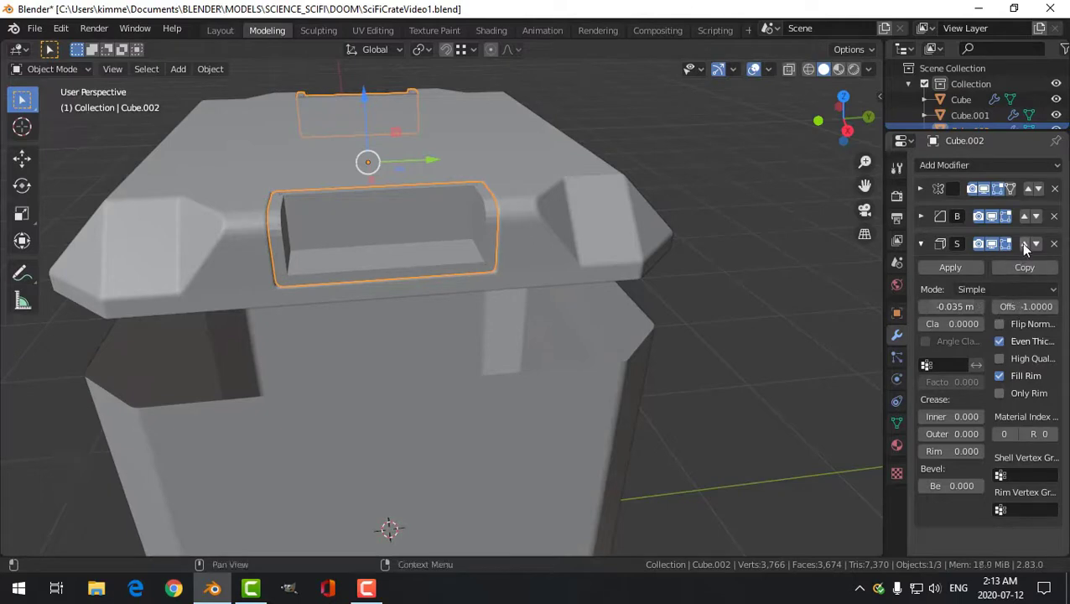
Step: Place the recess piece's Solidify modifier above its Bevel modifier and inspect the rounded trim
left_click(1024, 244)
middle_click_drag(754, 253, 712, 294)
key("alt+a")
scroll(566, 308, "up", 2)
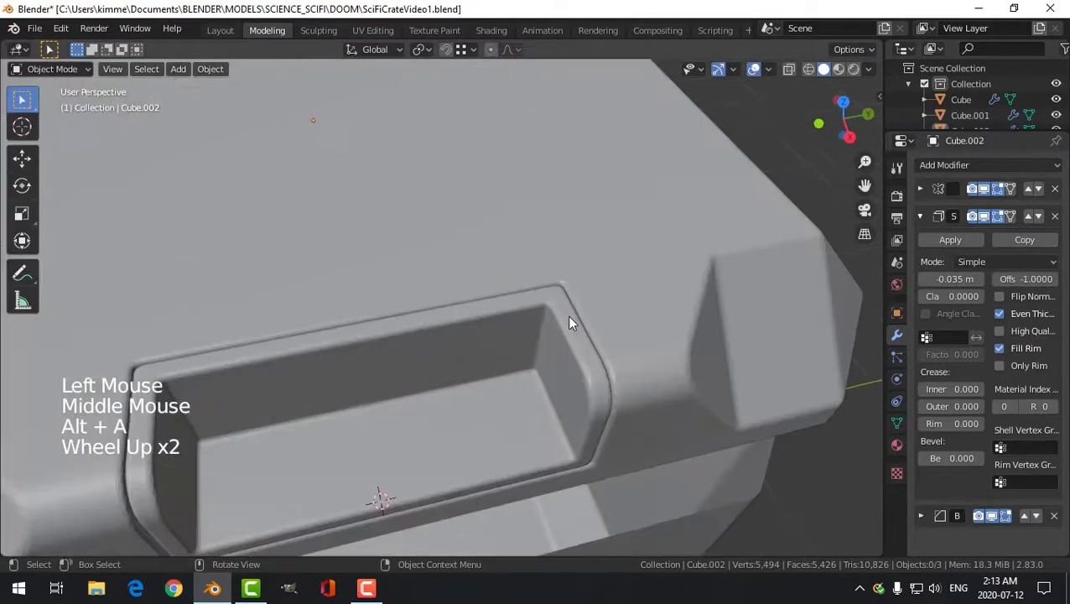
middle_click_drag(567, 315, 582, 234)
scroll(574, 273, "down", 2)
scroll(572, 243, "up", 2)
scroll(575, 241, "down", 1)
Step: Set the lid's Bevel modifier to the Angle limit method with an Arc outer miter, and shade the lid smooth
left_click(684, 300)
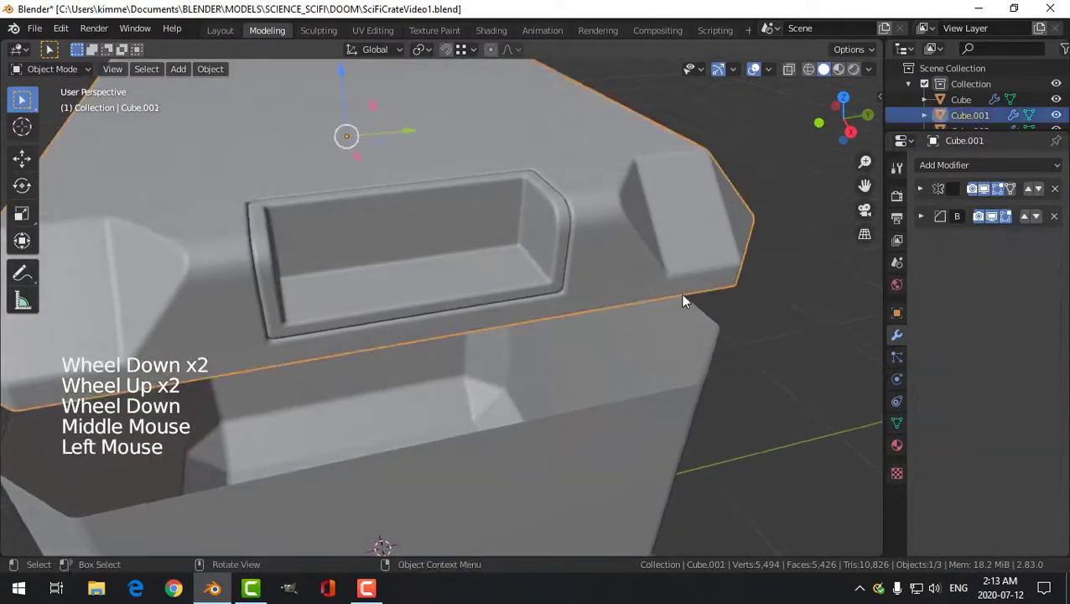
left_click(920, 215)
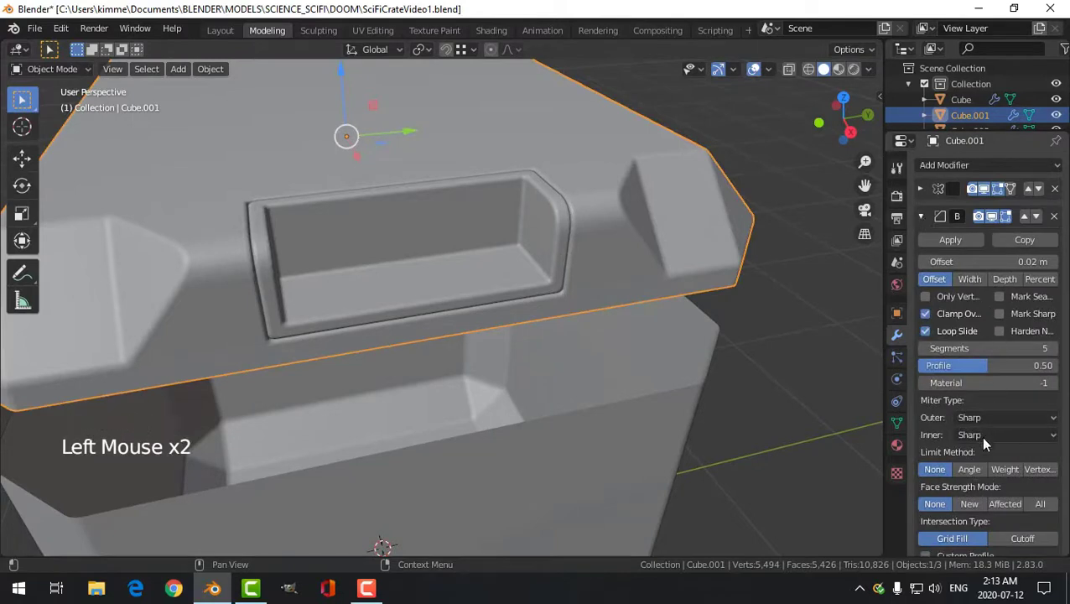
left_click(968, 469)
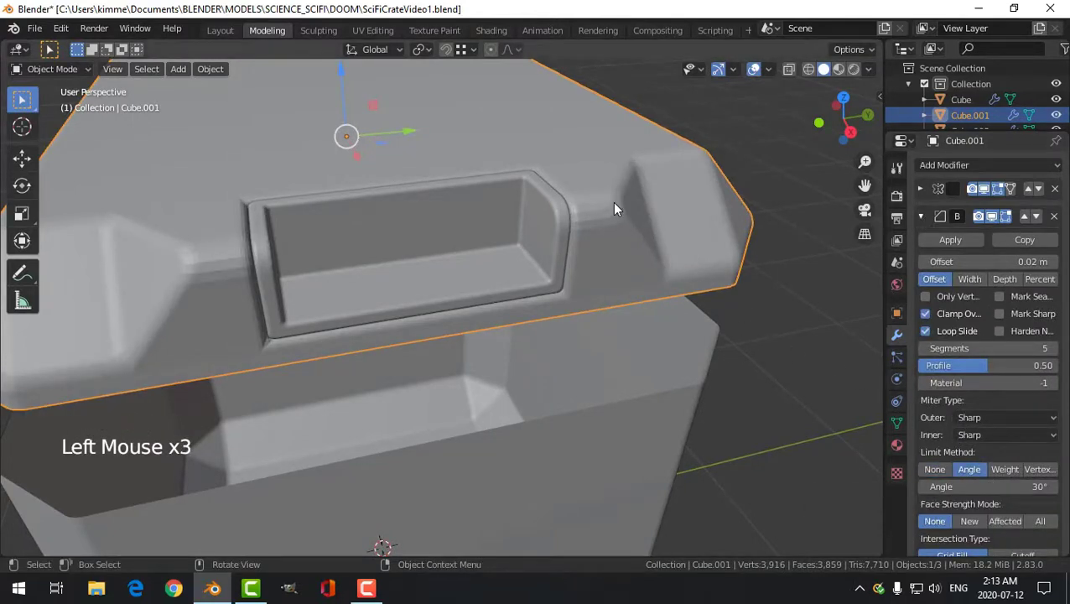
left_click(985, 417)
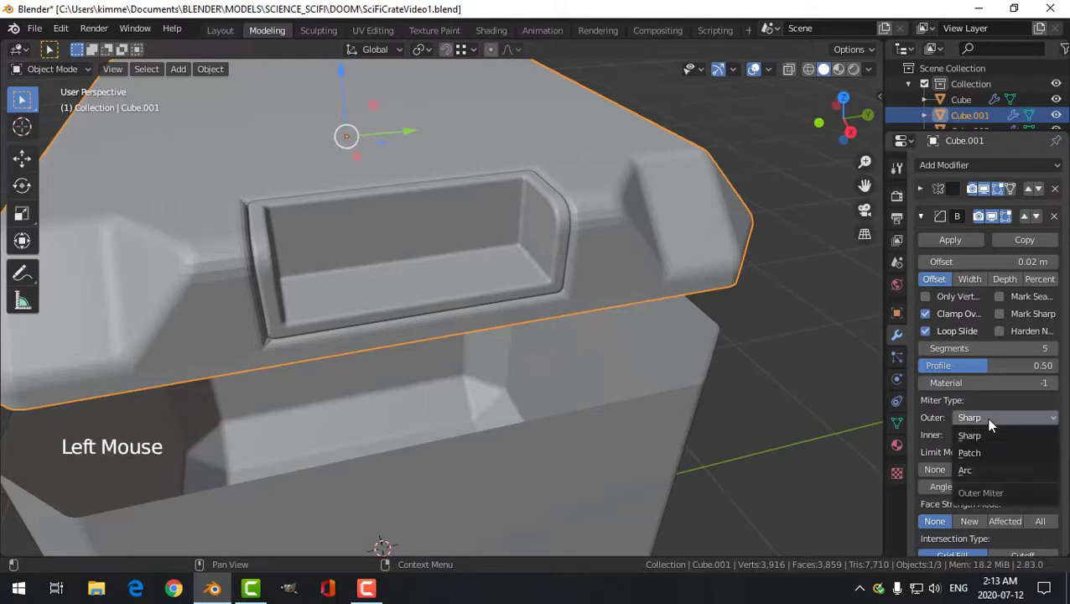
left_click(971, 470)
right_click(596, 183)
left_click(596, 183)
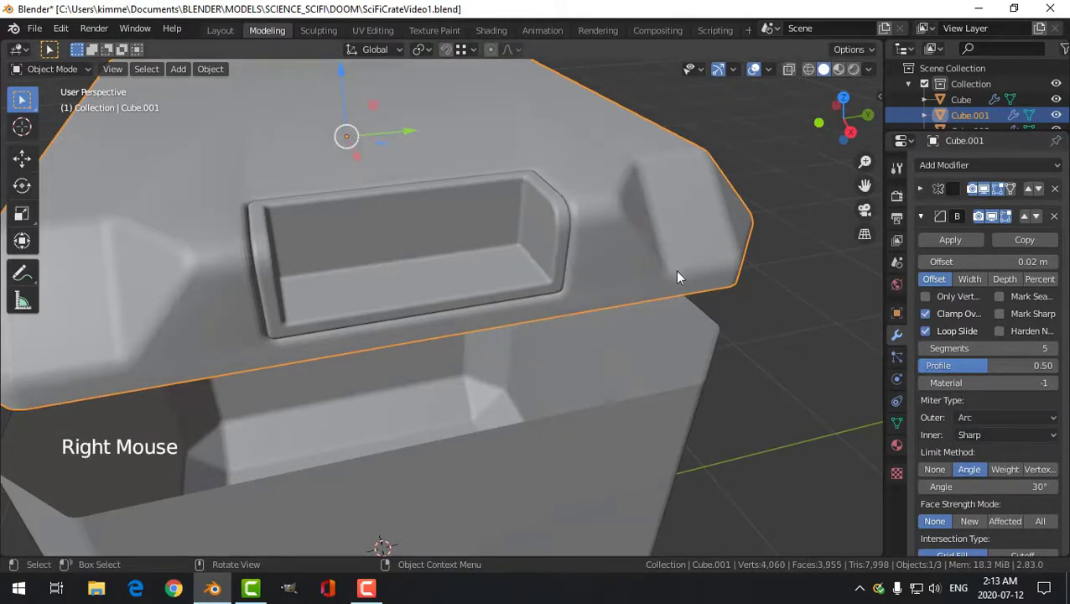
Step: Set the recess trim's Bevel modifier to the Angle limit method with an Arc outer miter, and shade the trim smooth
left_click(526, 217)
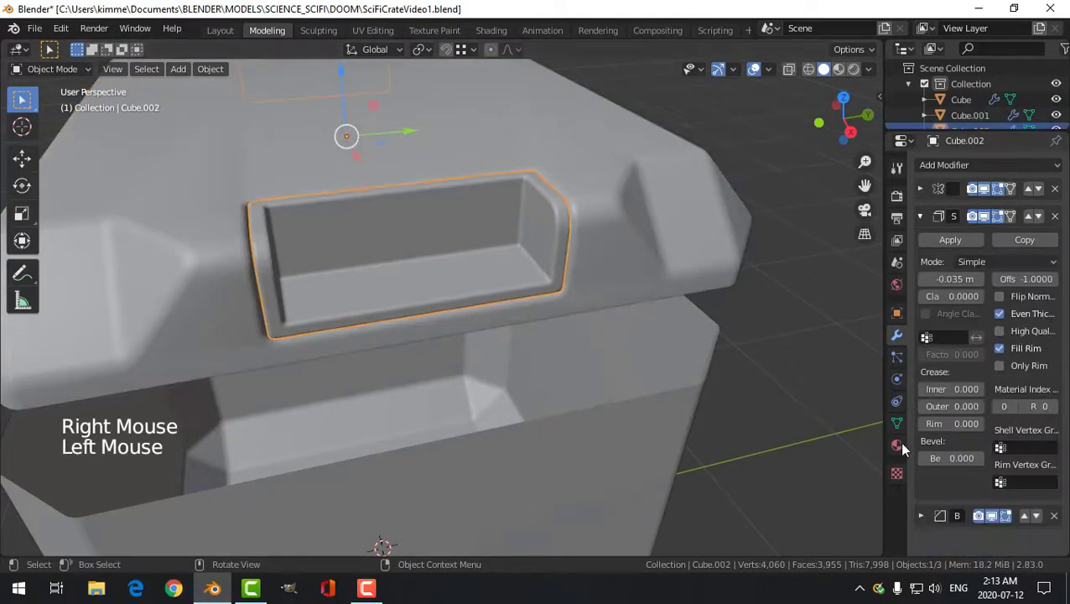
left_click(920, 216)
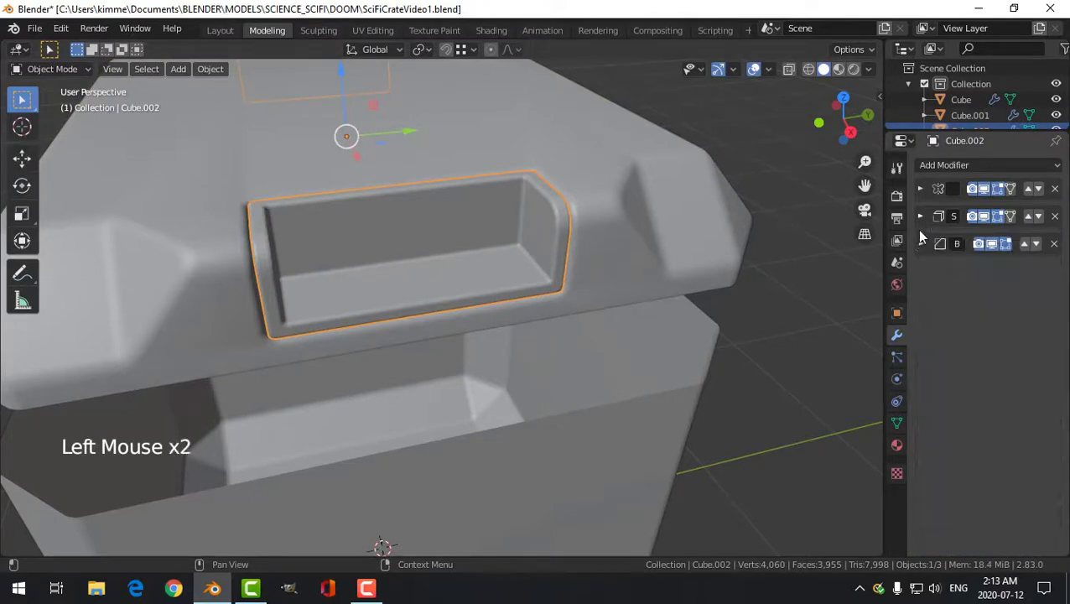
left_click(920, 243)
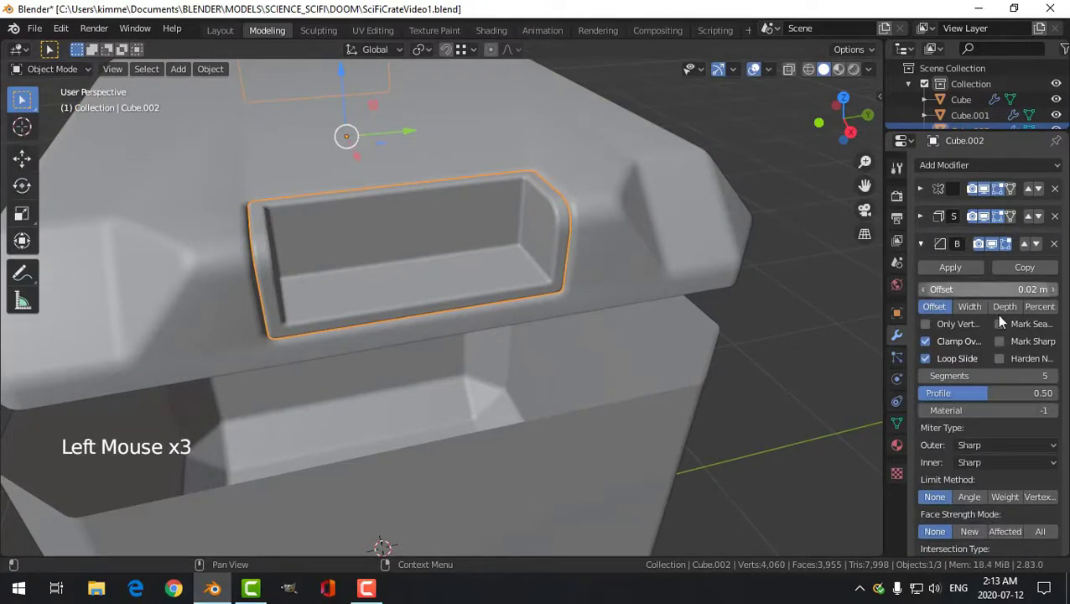
left_click(969, 497)
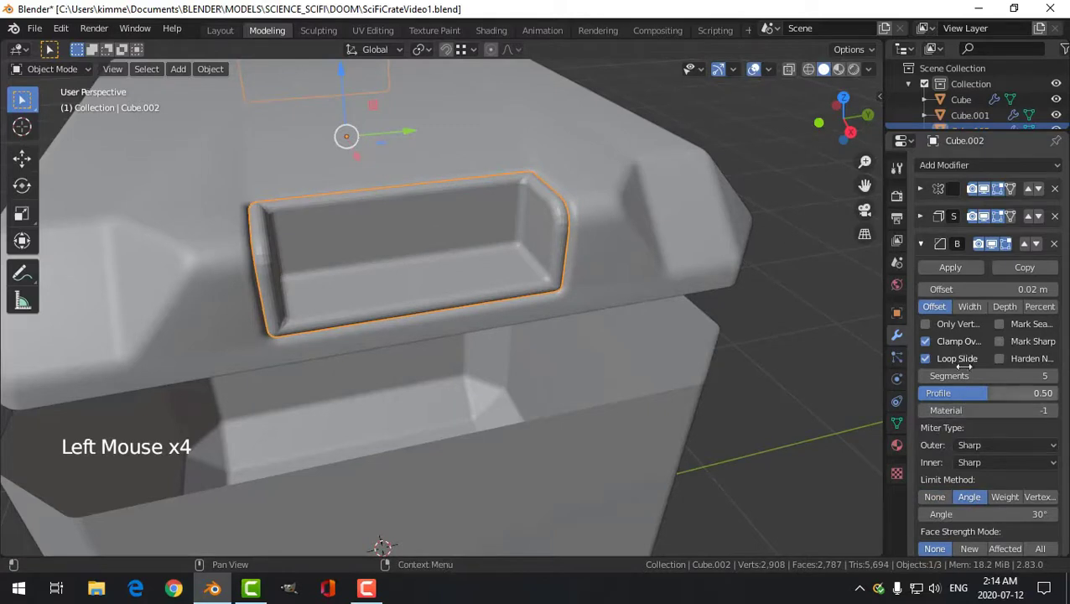
left_click(975, 447)
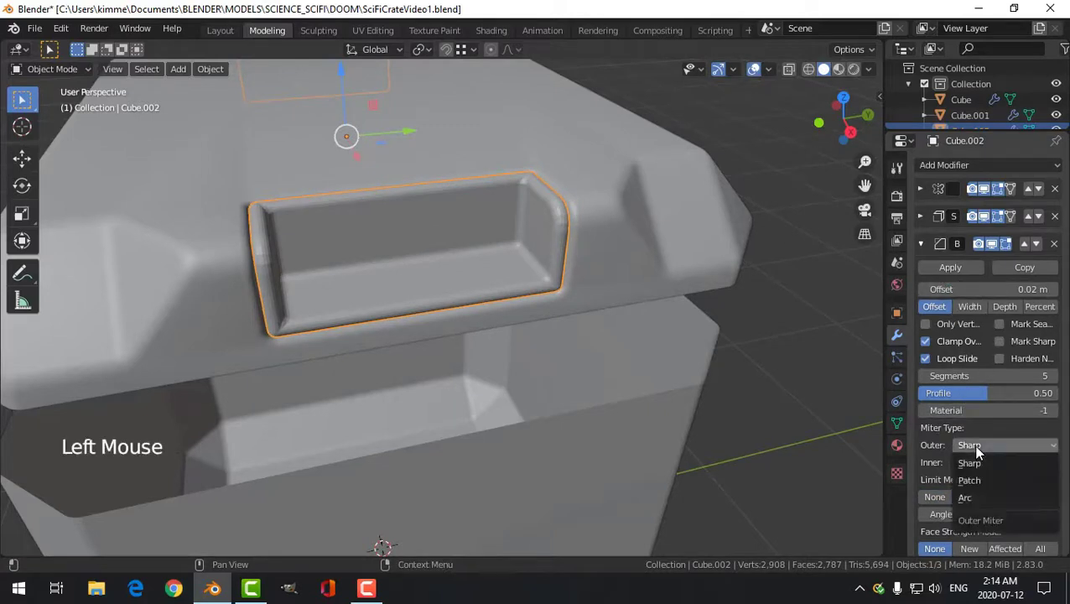
left_click(985, 500)
right_click(486, 211)
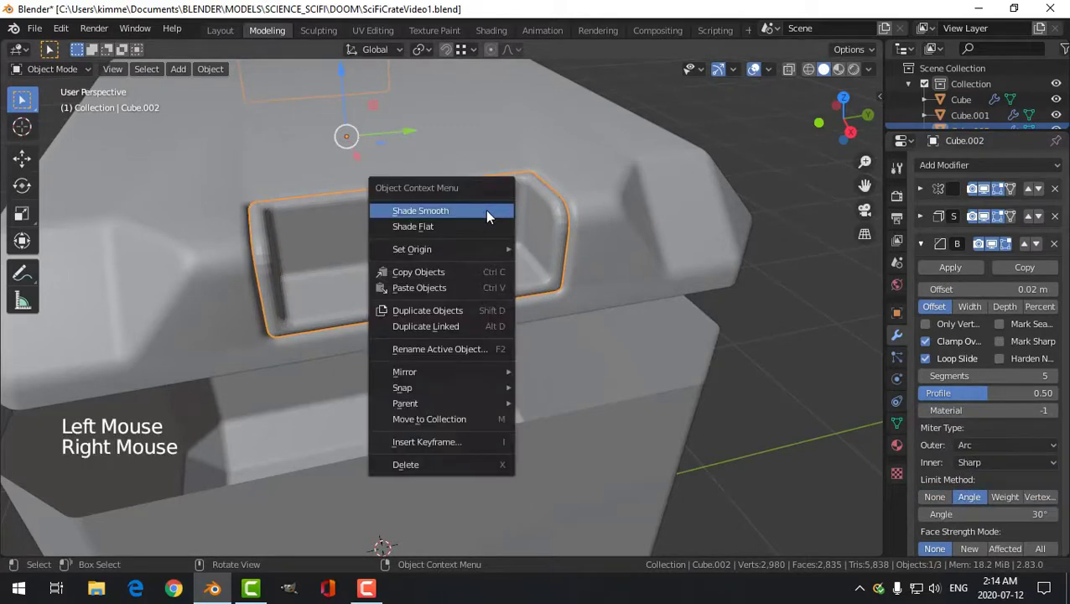
middle_click_drag(564, 309, 676, 301)
key("alt+a")
scroll(461, 268, "down", 2)
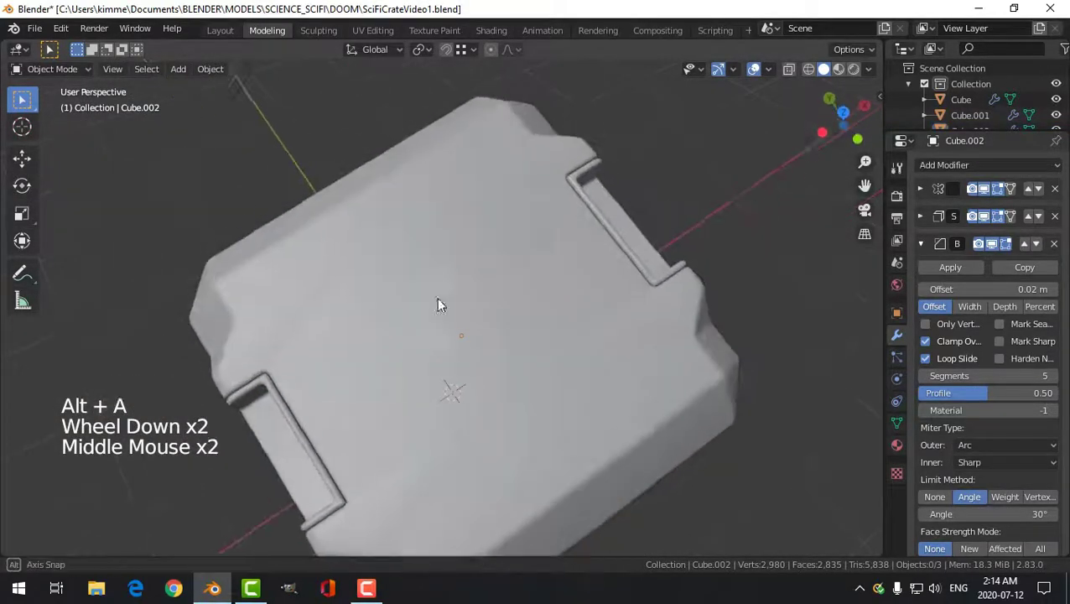
scroll(344, 325, "down", 3)
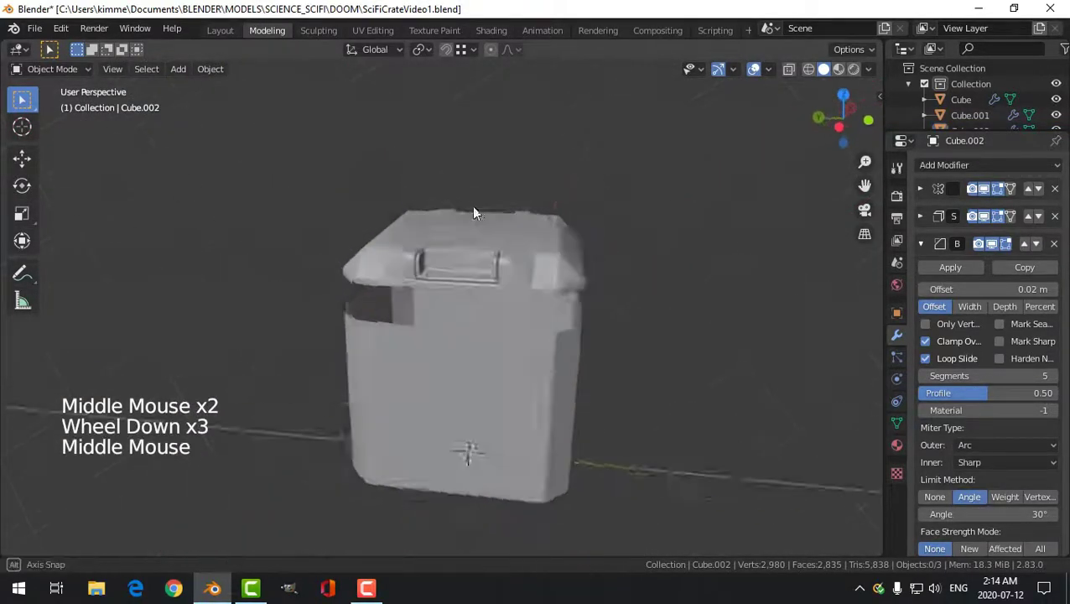
scroll(518, 279, "up", 3)
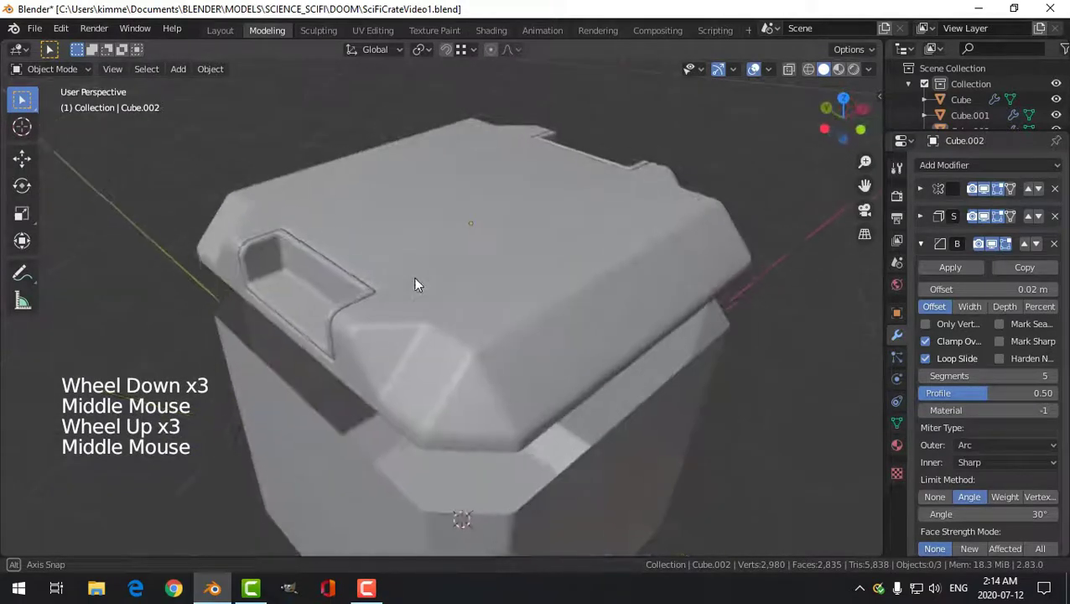